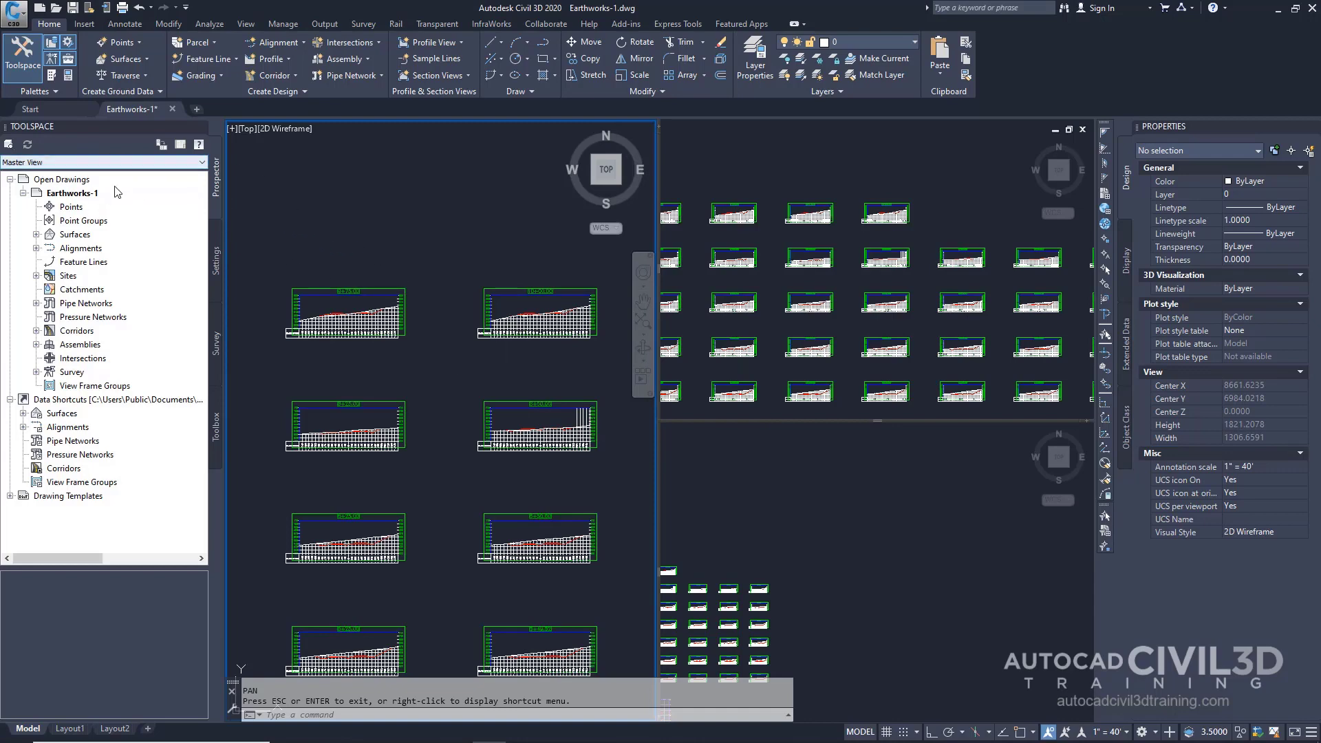
# Open the GenerateQuantitiesReport command settings under Settings > Quantity Takeoff > Commands.
pyautogui.click(216, 265)
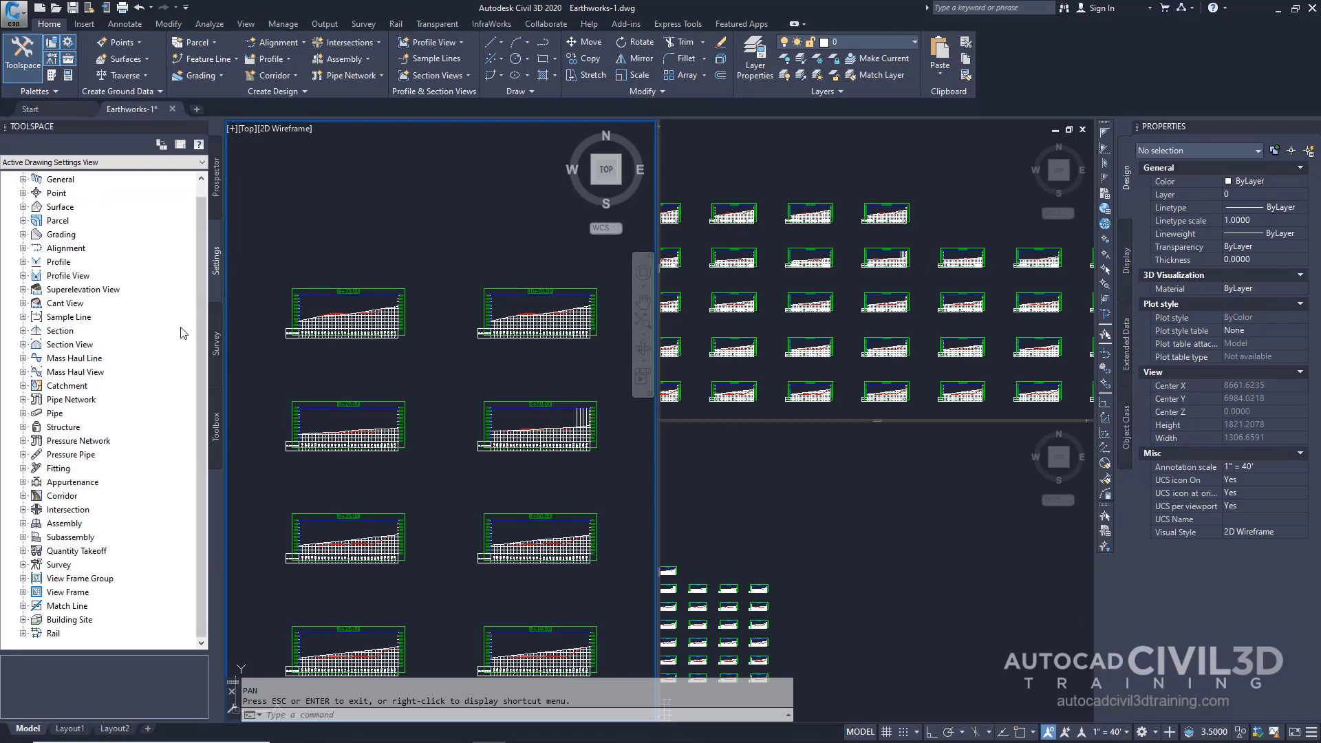
pyautogui.click(24, 551)
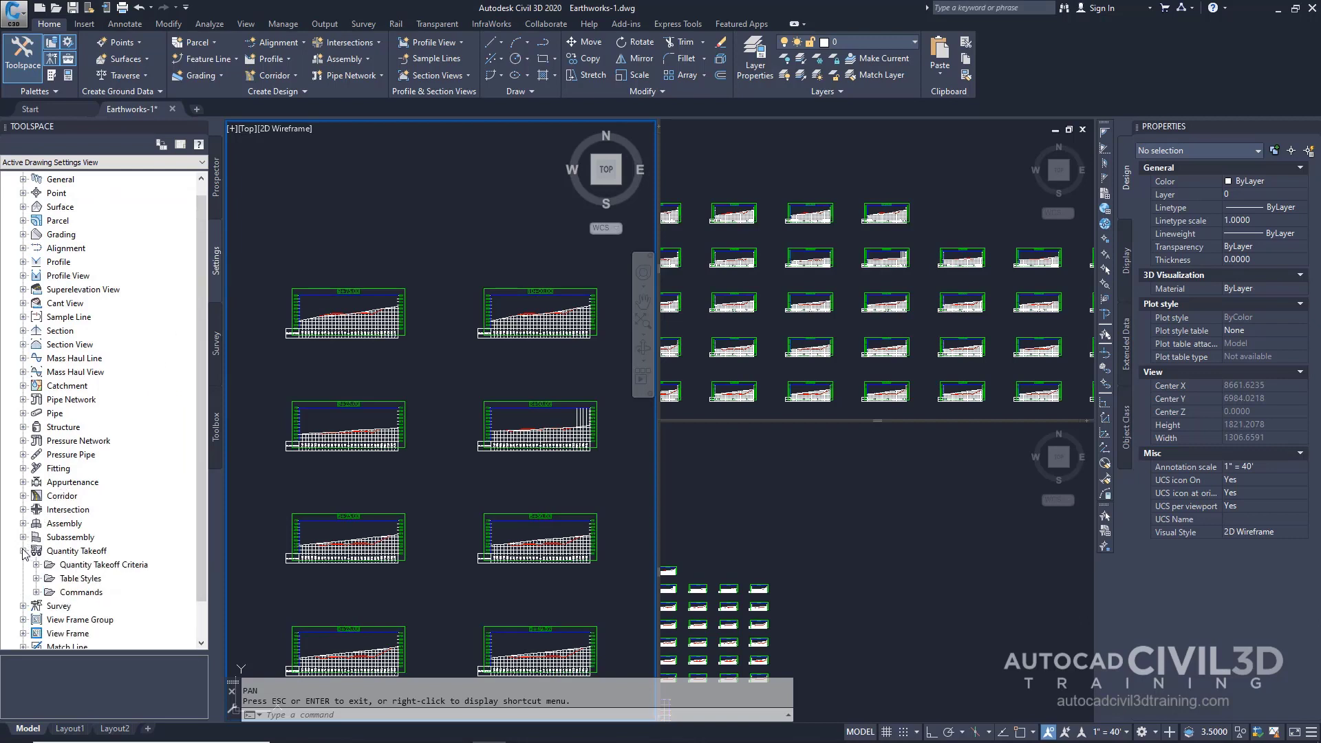
pyautogui.click(36, 592)
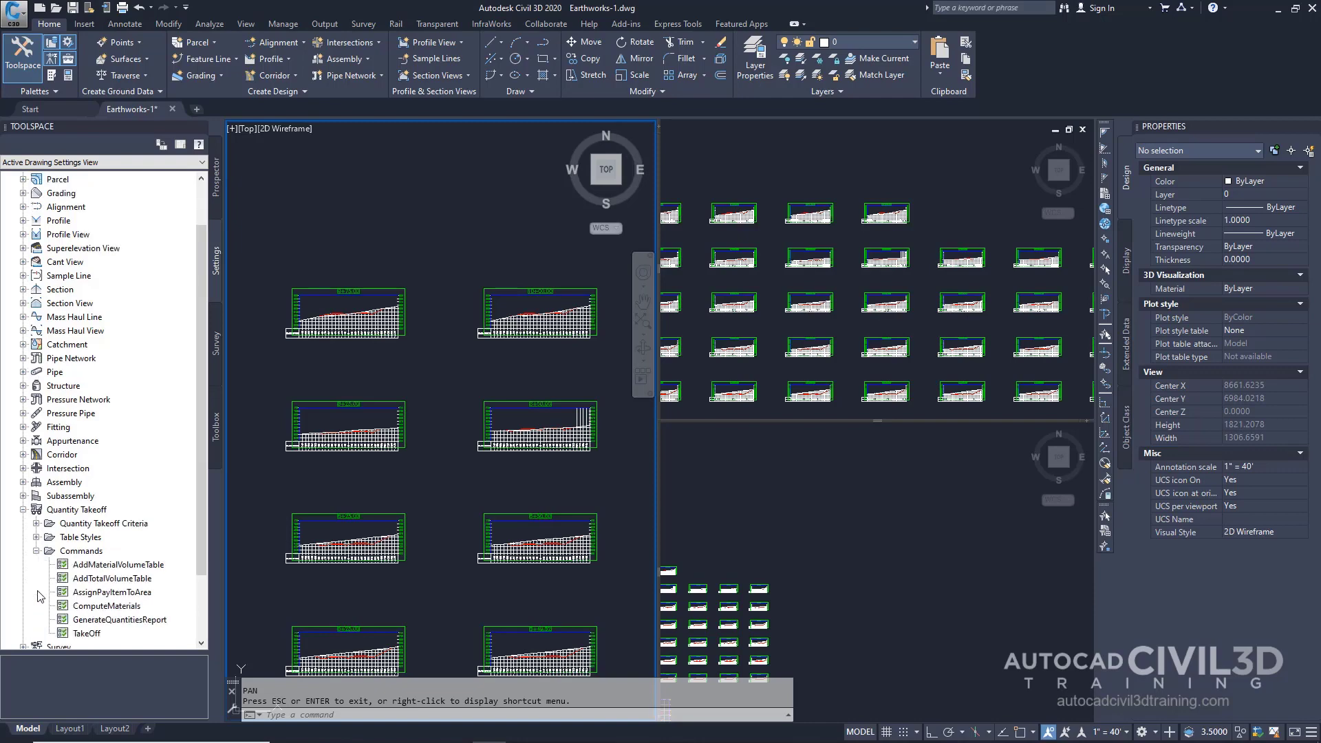
pyautogui.doubleClick(127, 621)
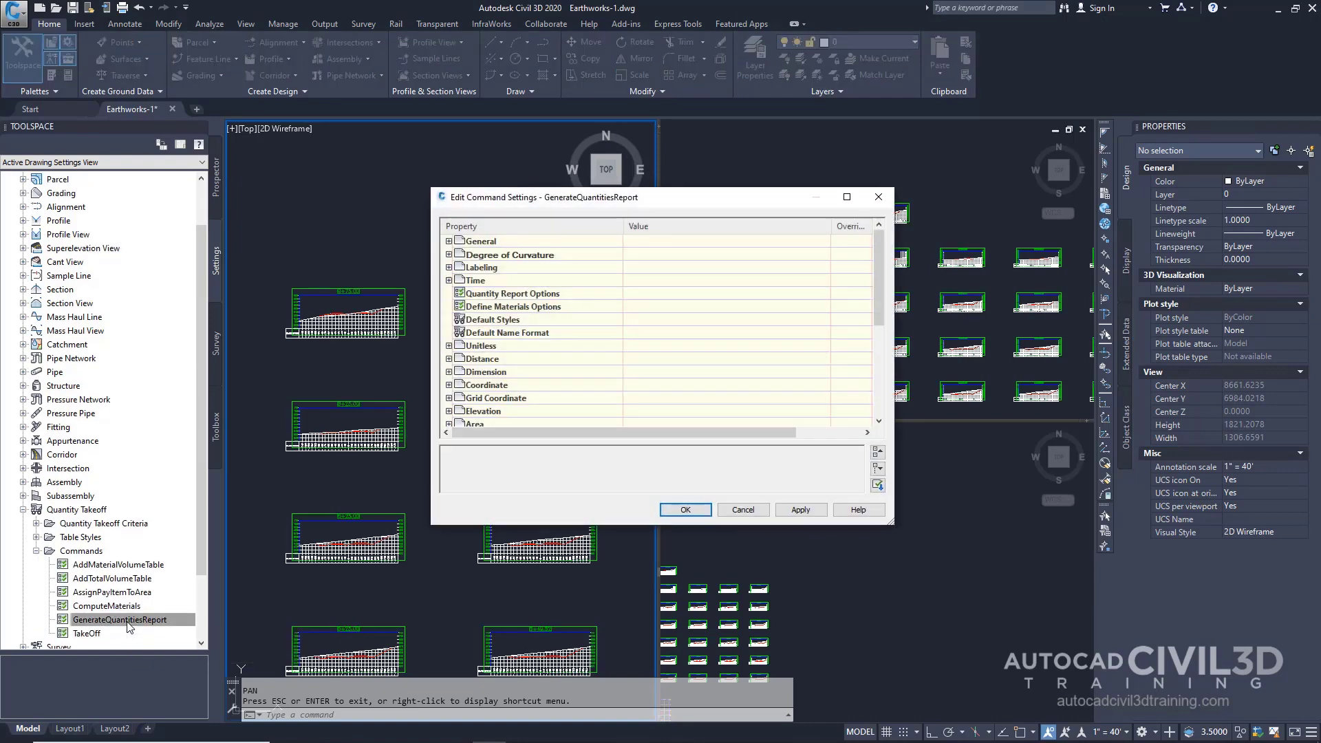
# Review the General, Define Materials, Quantity Report and Time settings, then cancel unchanged.
pyautogui.click(449, 241)
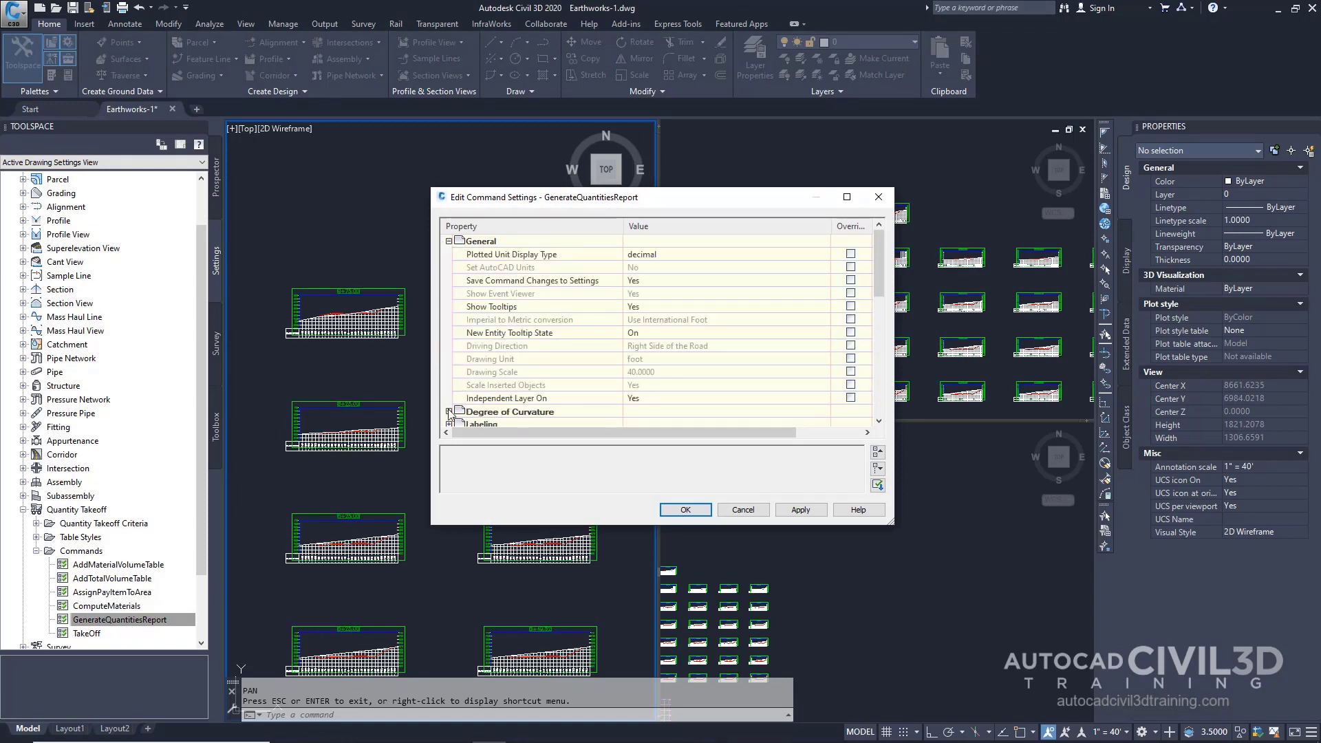
pyautogui.scroll(-5, 530, 372)
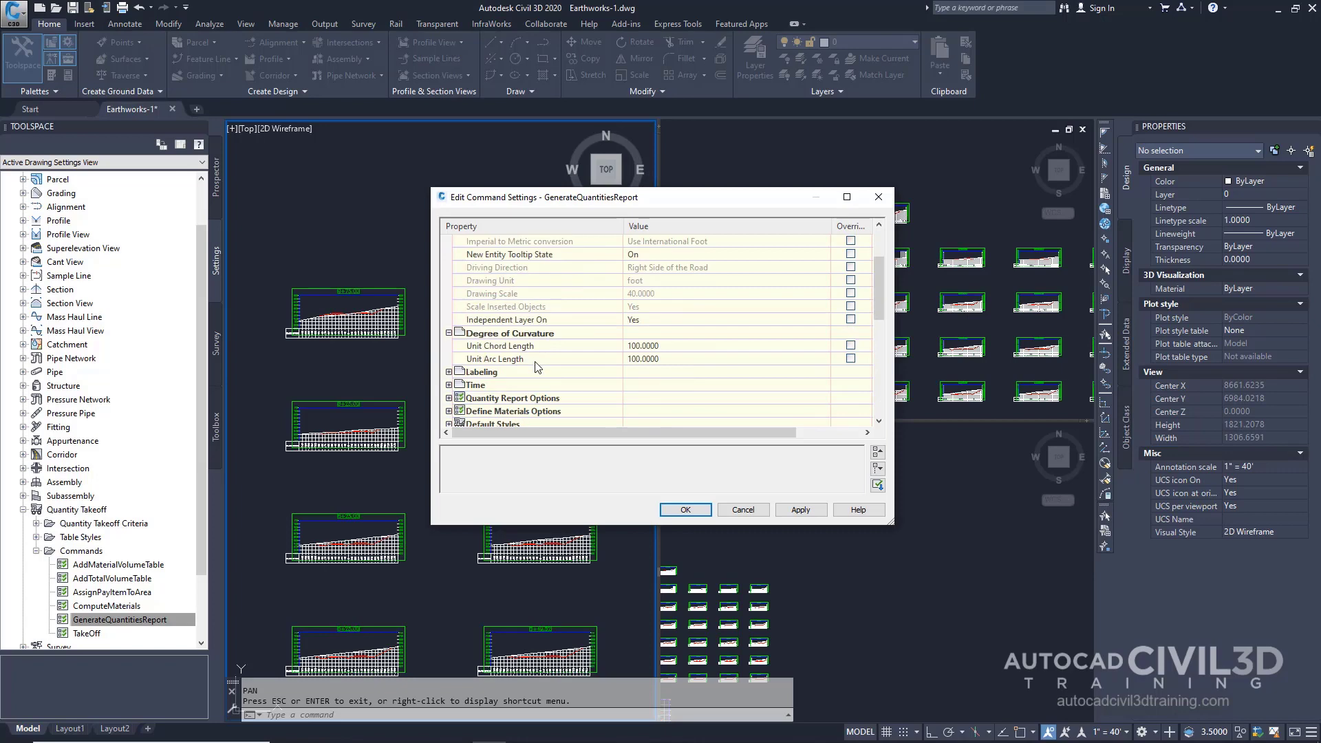
pyautogui.click(448, 294)
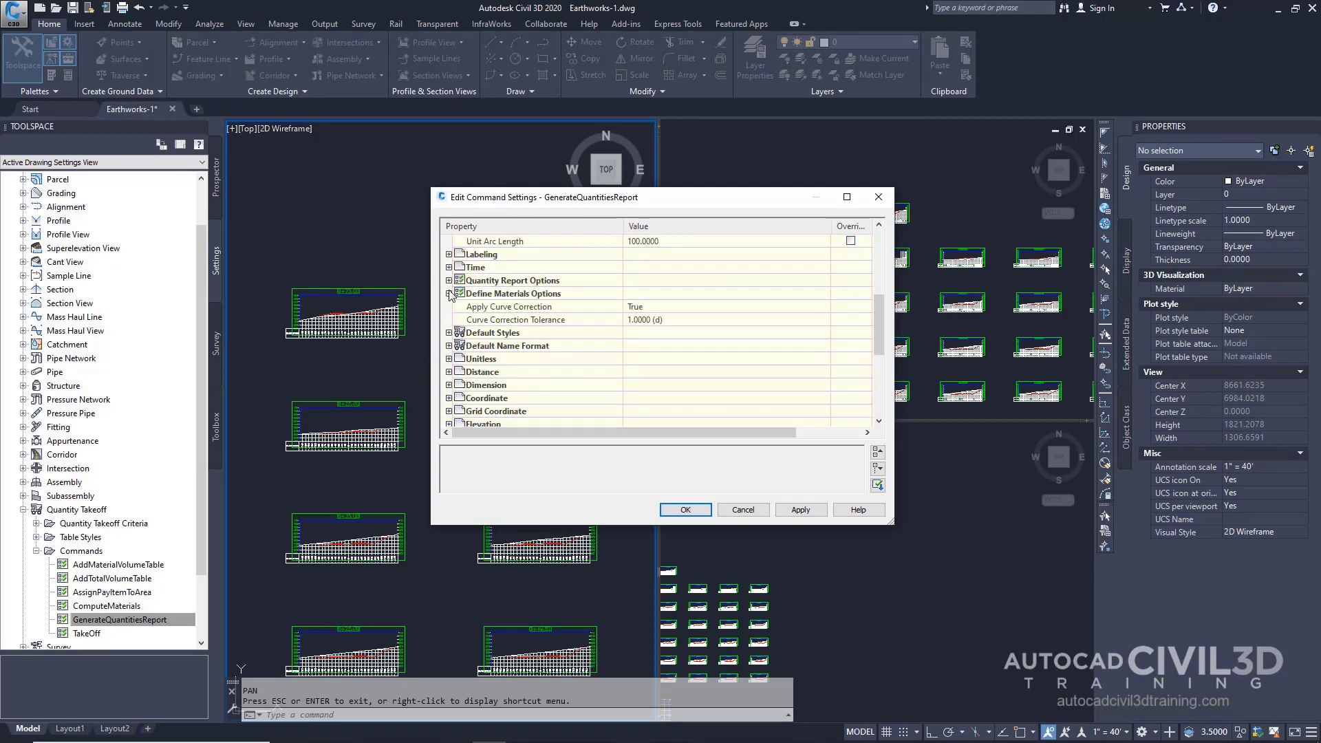
pyautogui.click(448, 281)
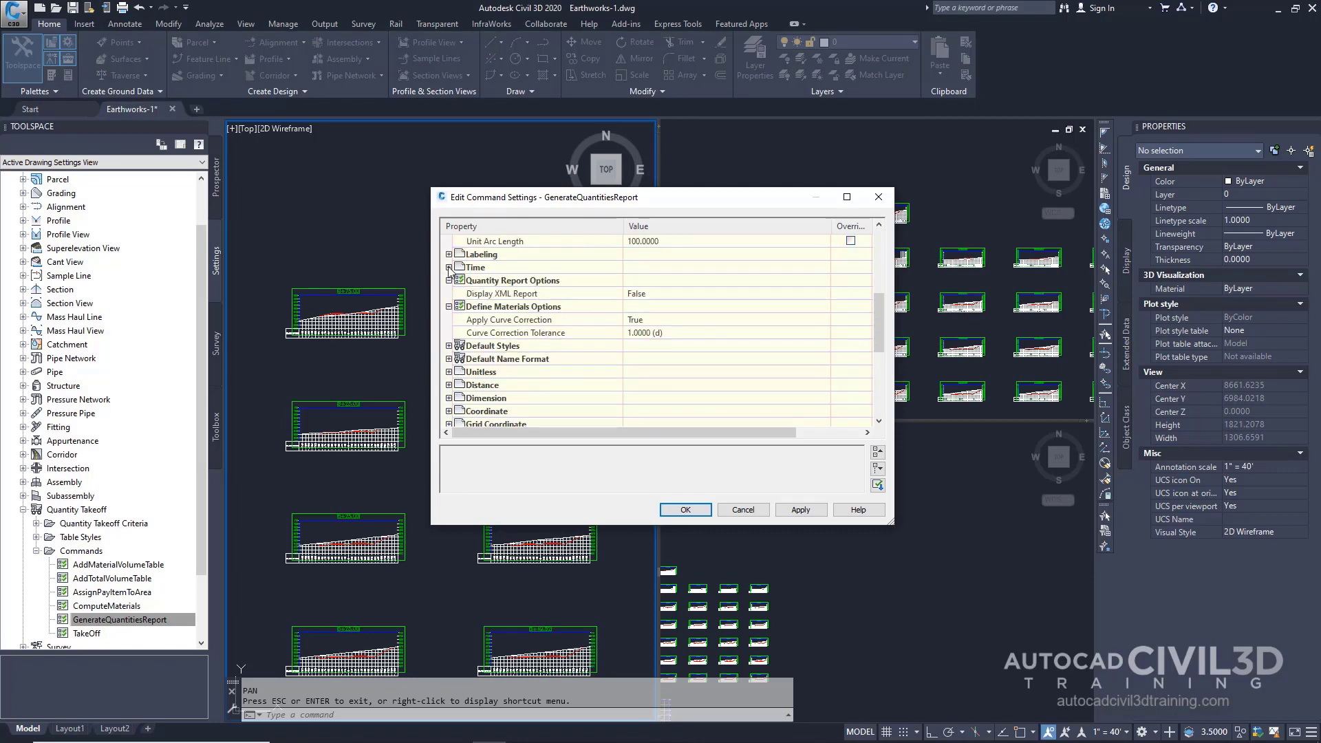
pyautogui.click(449, 267)
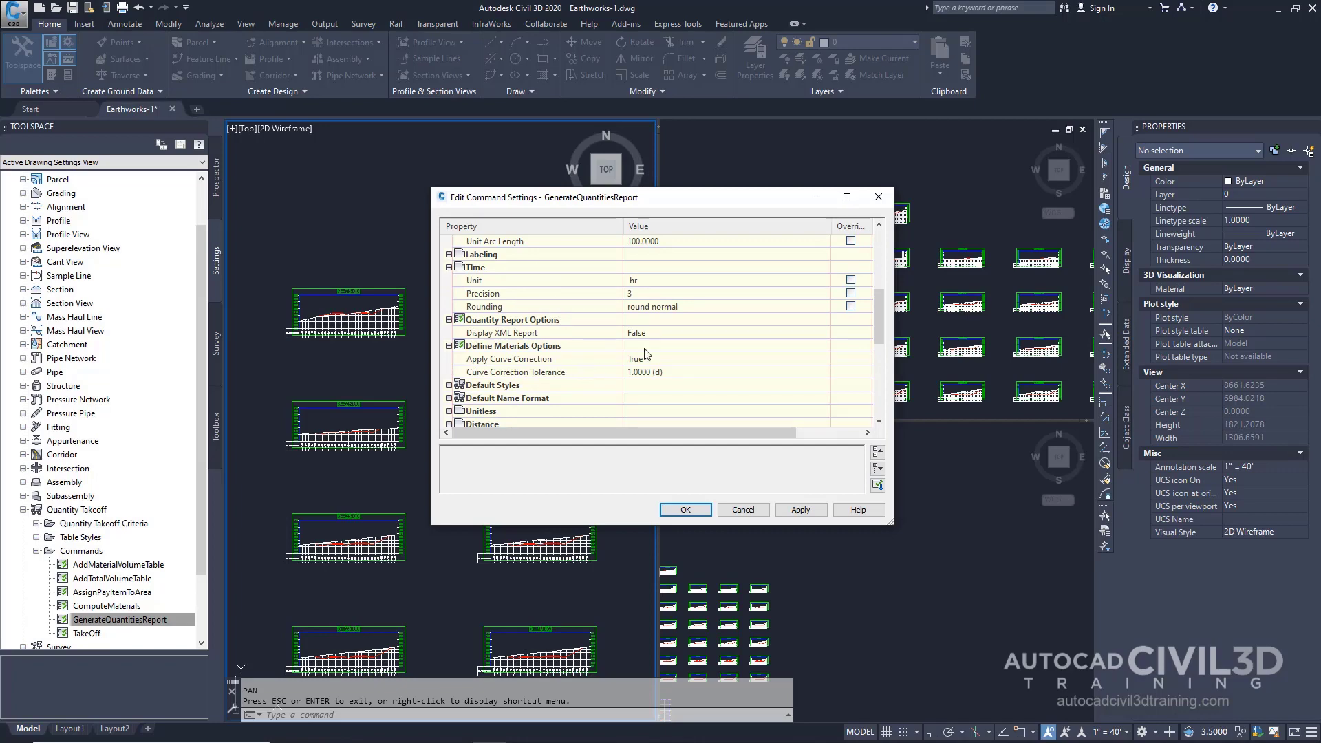
pyautogui.click(743, 510)
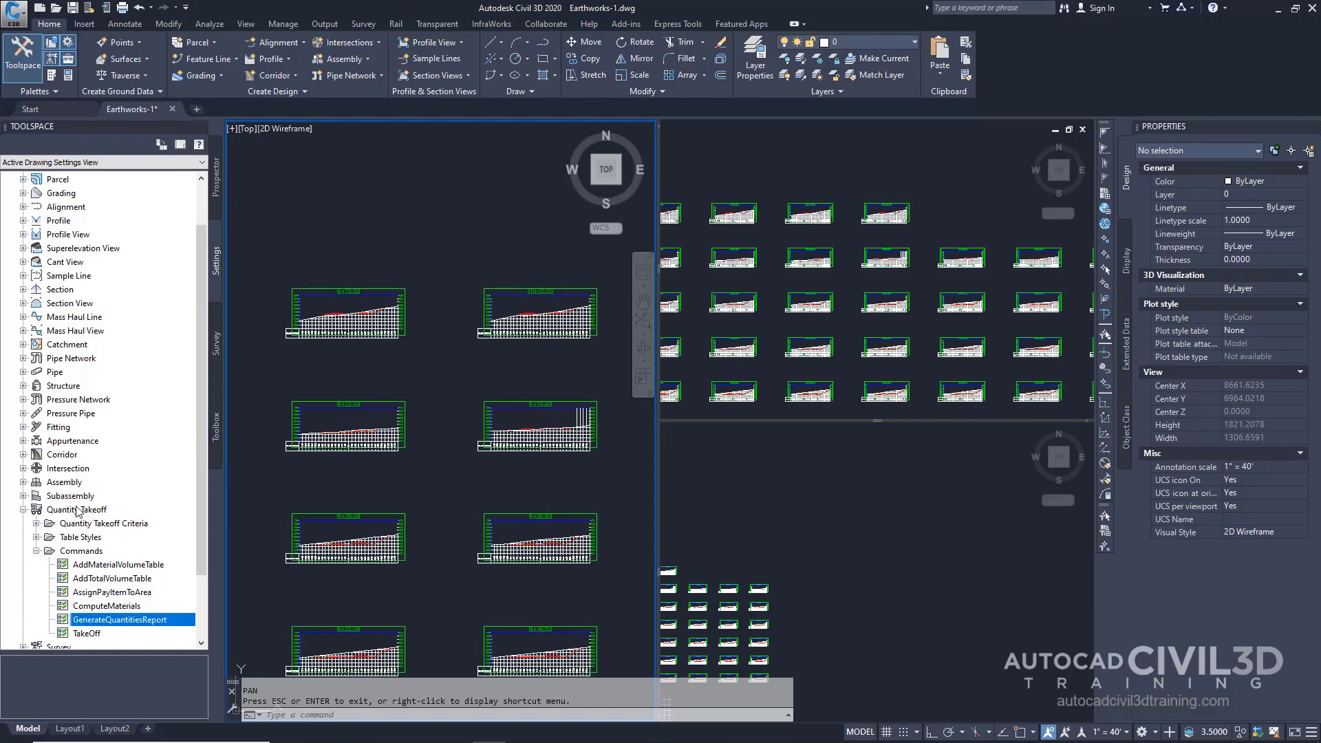
# Open the Earthworks quantity takeoff criteria and view its Material List tab.
pyautogui.click(37, 524)
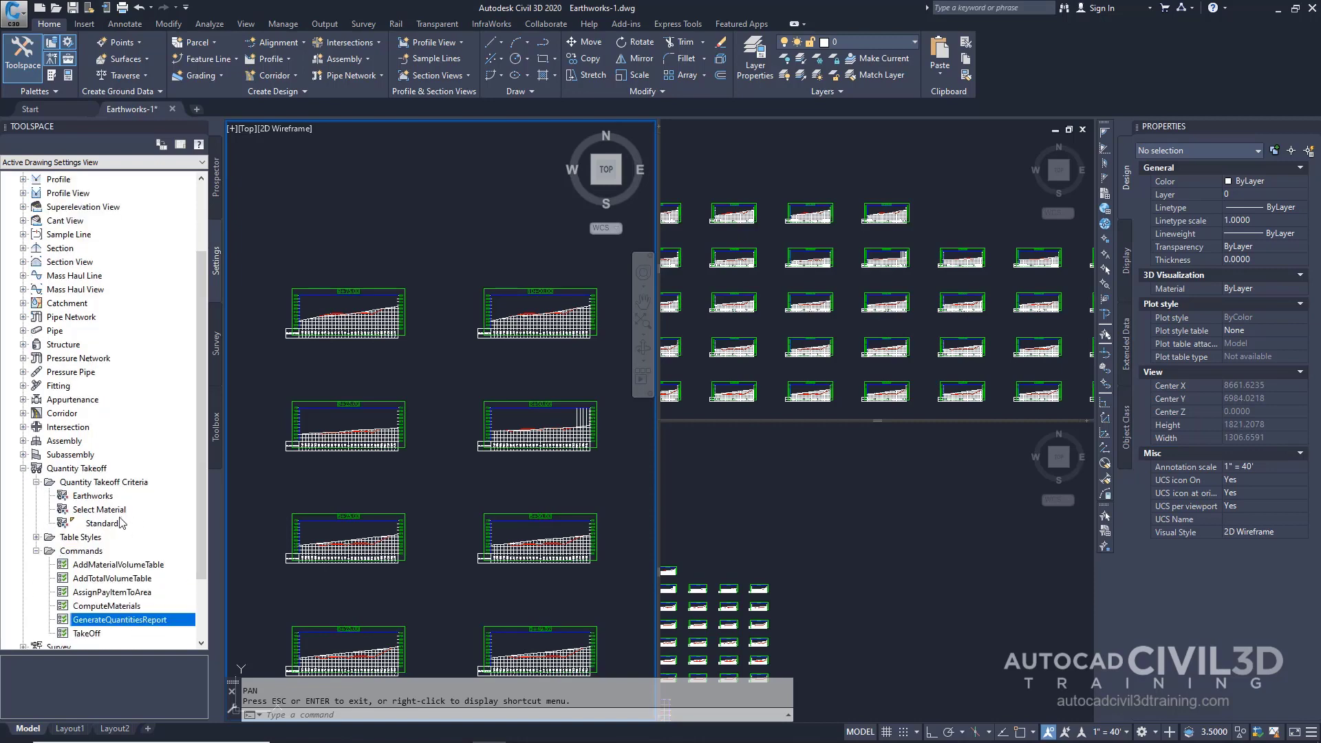
pyautogui.moveTo(124, 528)
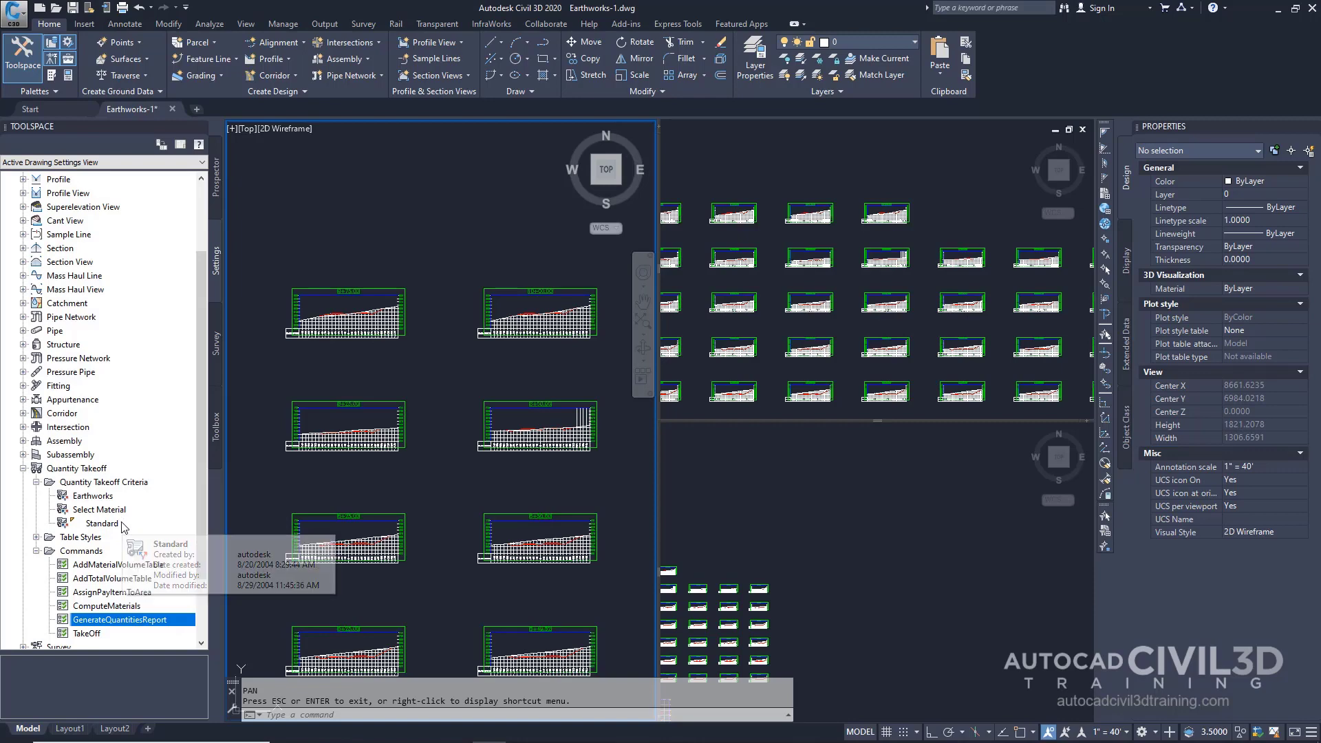
pyautogui.scroll(-1, 99, 504)
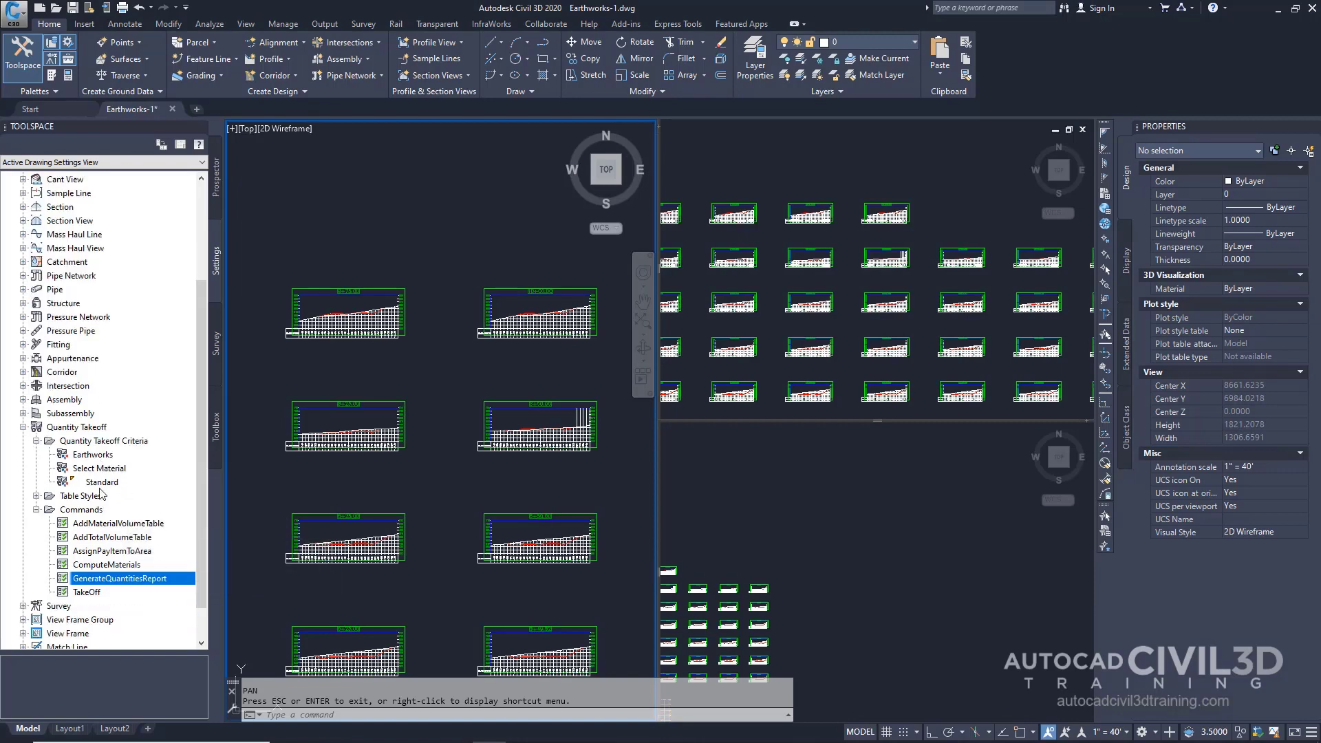
pyautogui.doubleClick(93, 455)
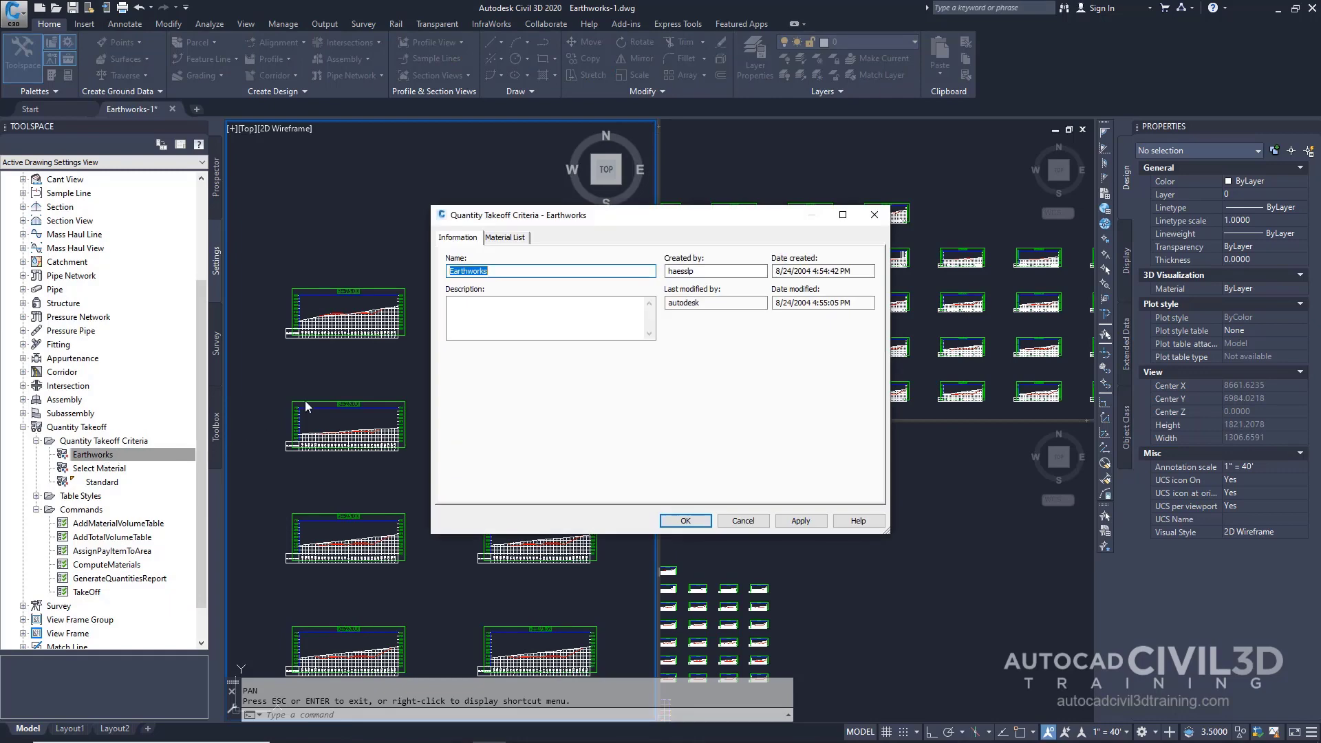
pyautogui.click(519, 242)
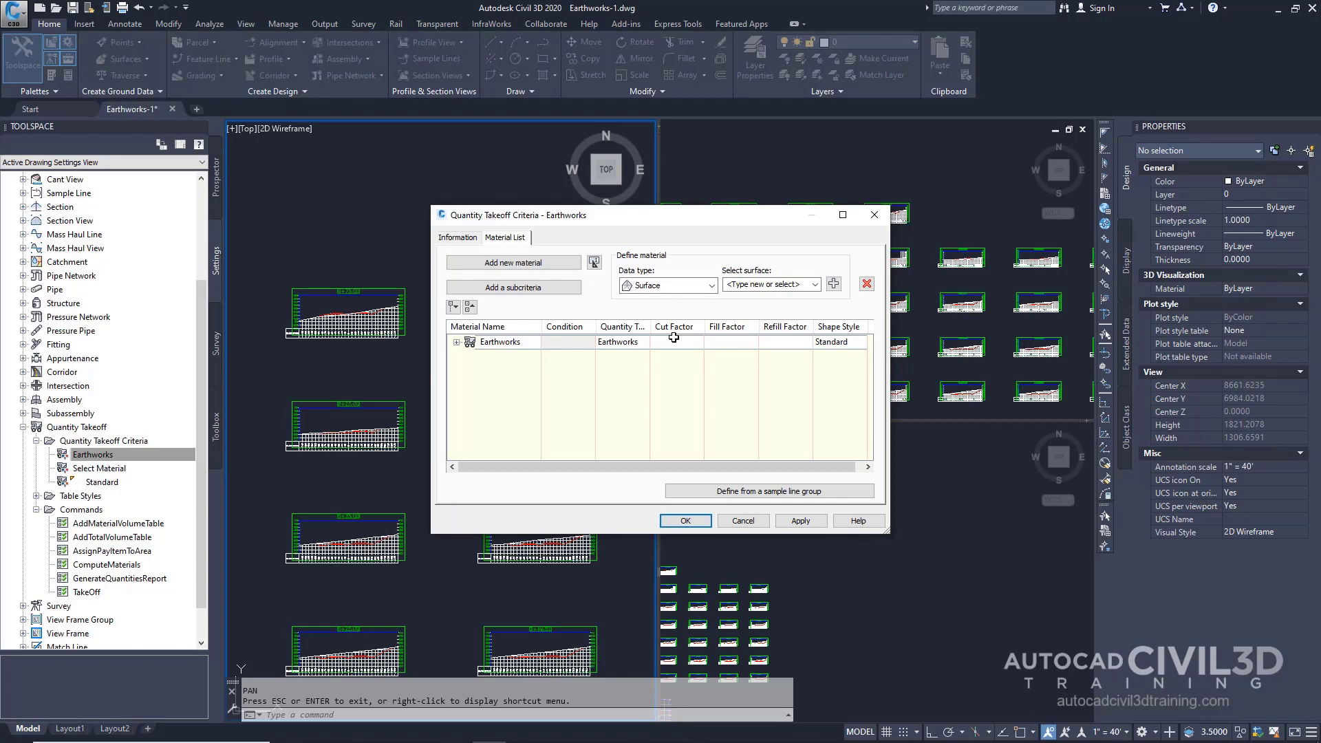
# Expand the Earthworks material and confirm the Datum surface condition stays Compare against EG.
pyautogui.click(456, 343)
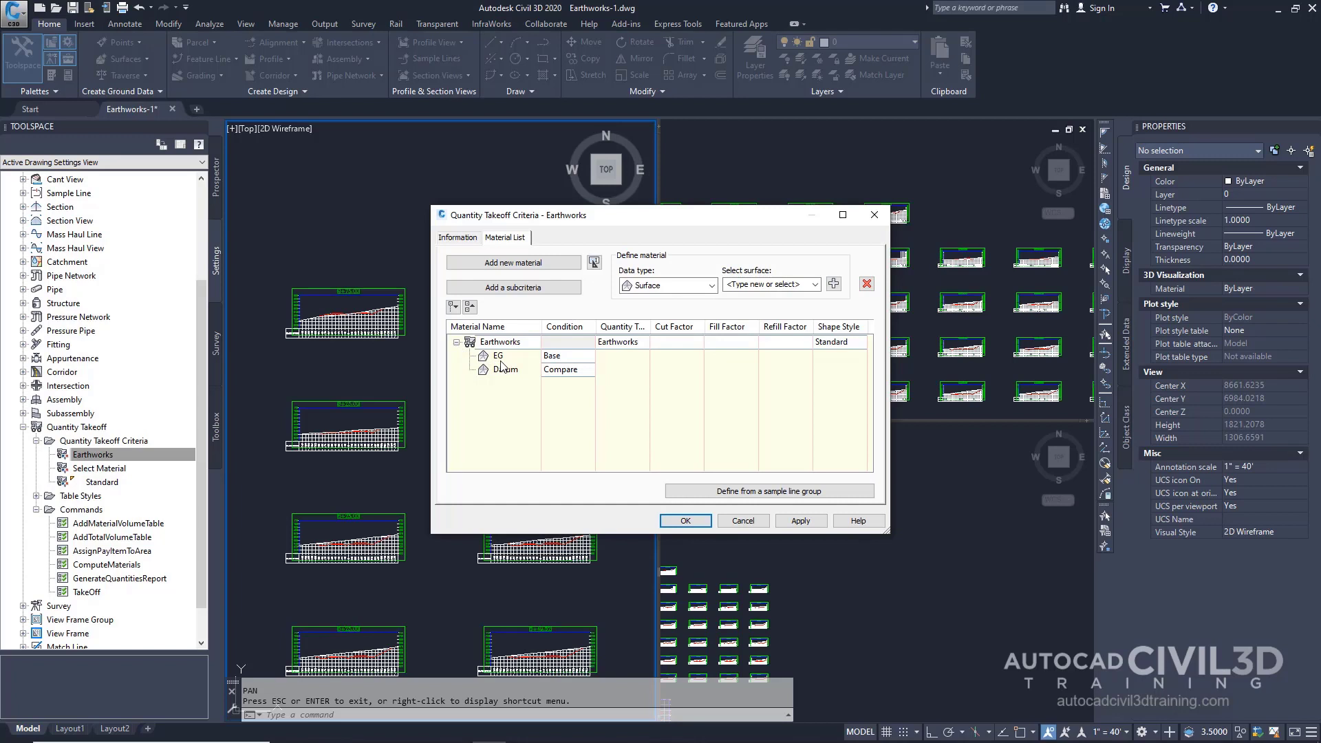
pyautogui.click(553, 366)
pyautogui.press('Return')
pyautogui.click(552, 365)
pyautogui.click(552, 363)
# Cancel the Quantity Takeoff Criteria - Earthworks dialog without saving changes.
pyautogui.click(750, 521)
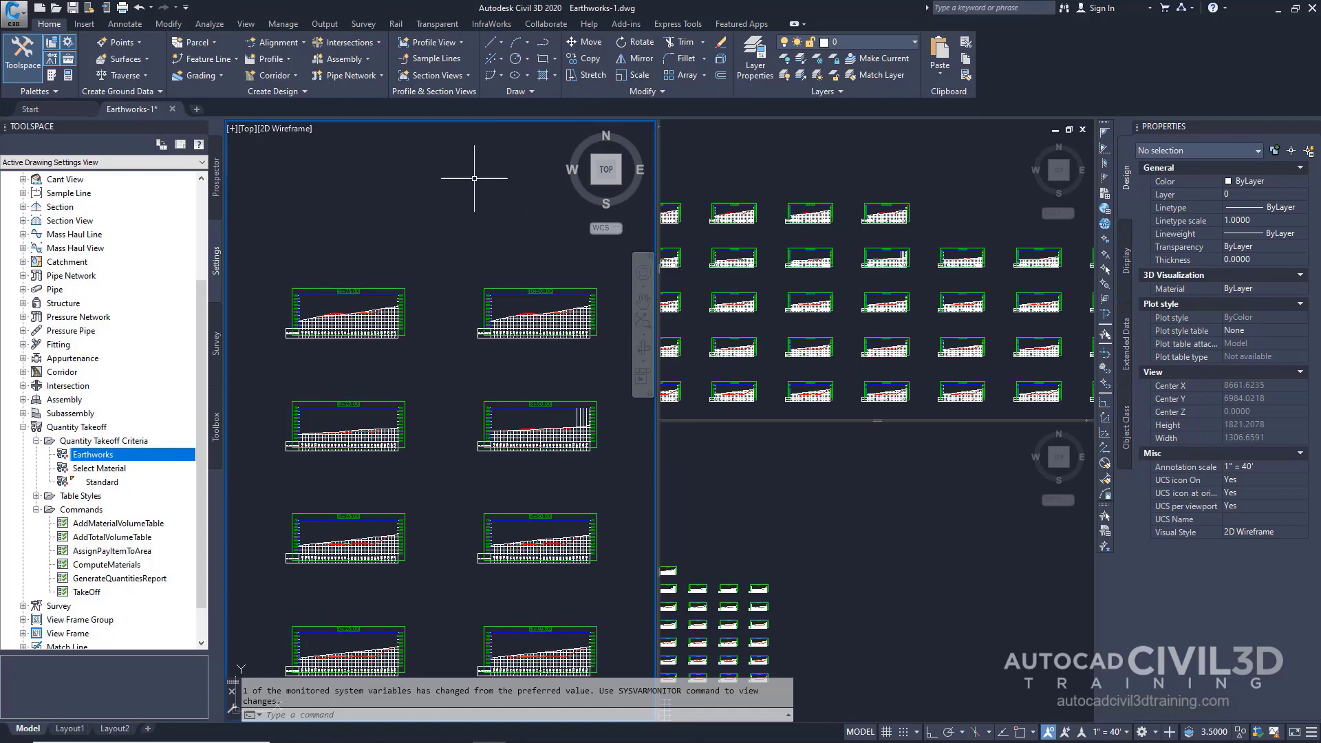
# Launch Compute Materials for alignment Centerline (1) and sample line group SLG-1.
pyautogui.click(210, 25)
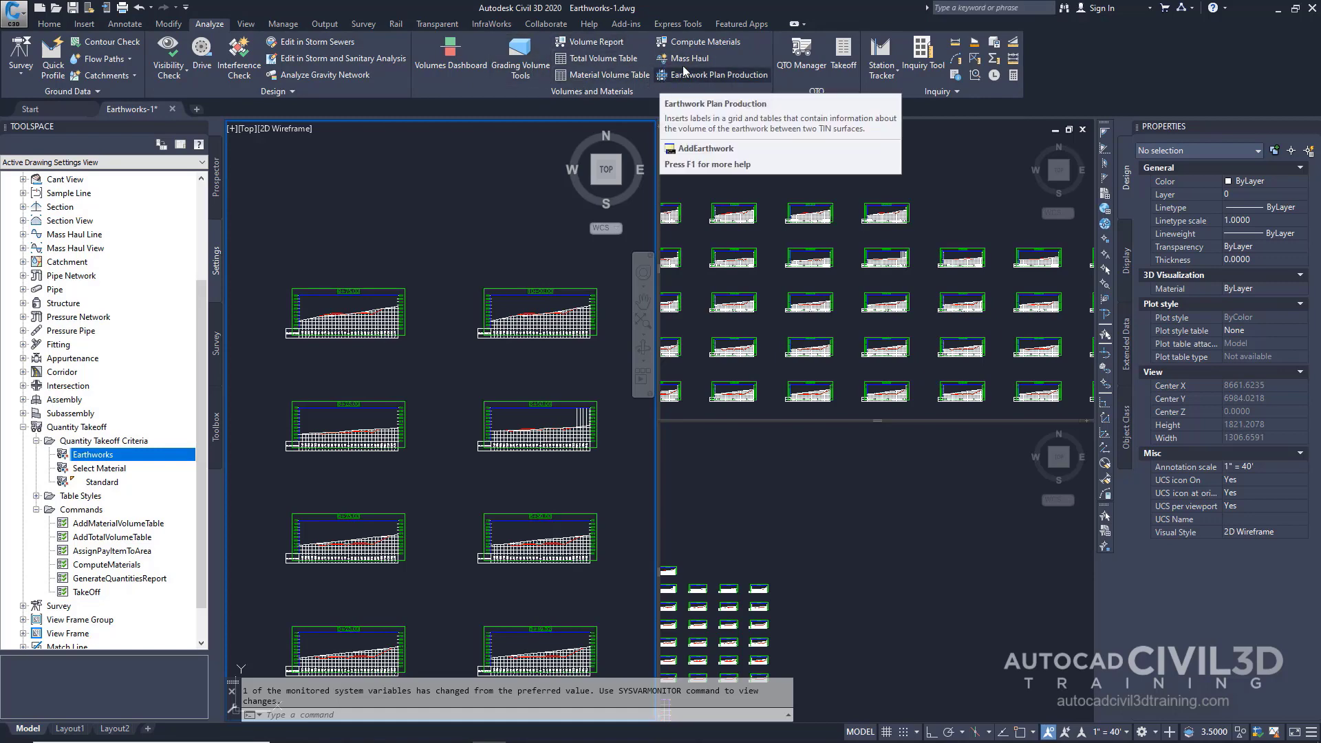
pyautogui.click(731, 41)
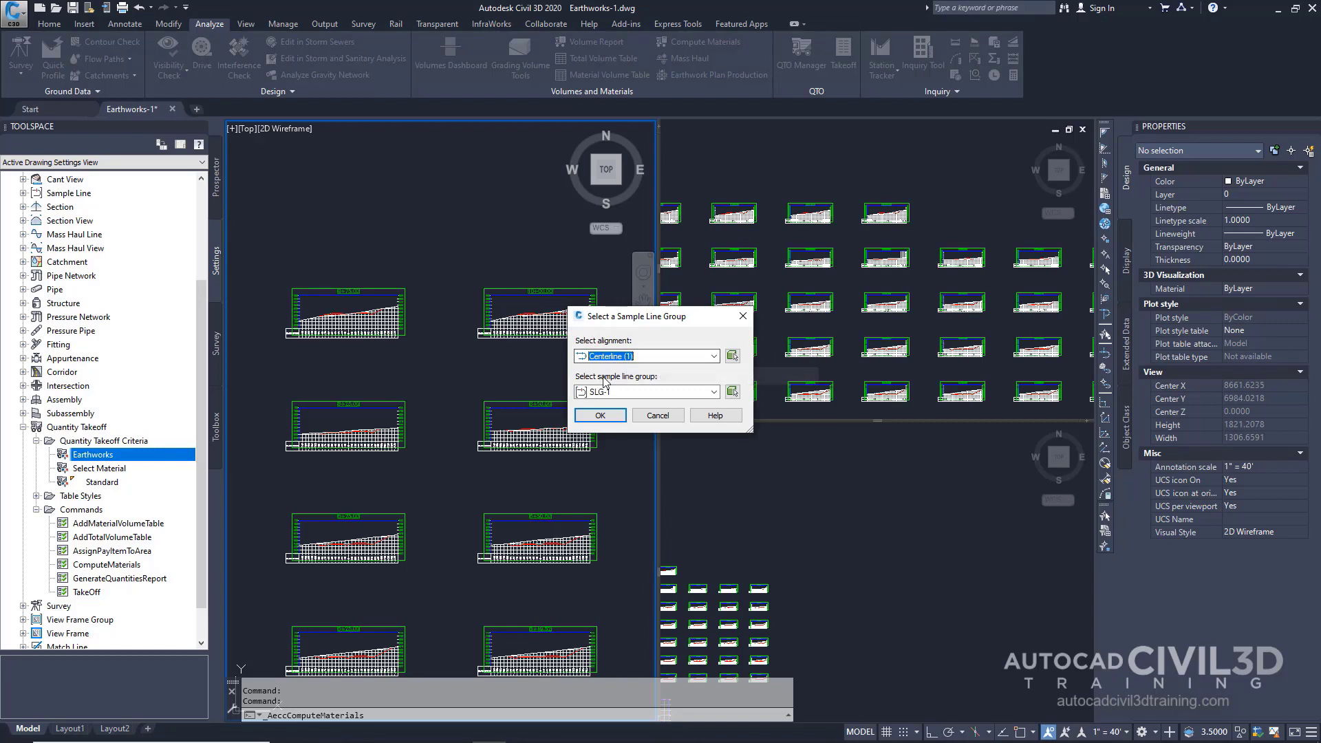
pyautogui.click(599, 415)
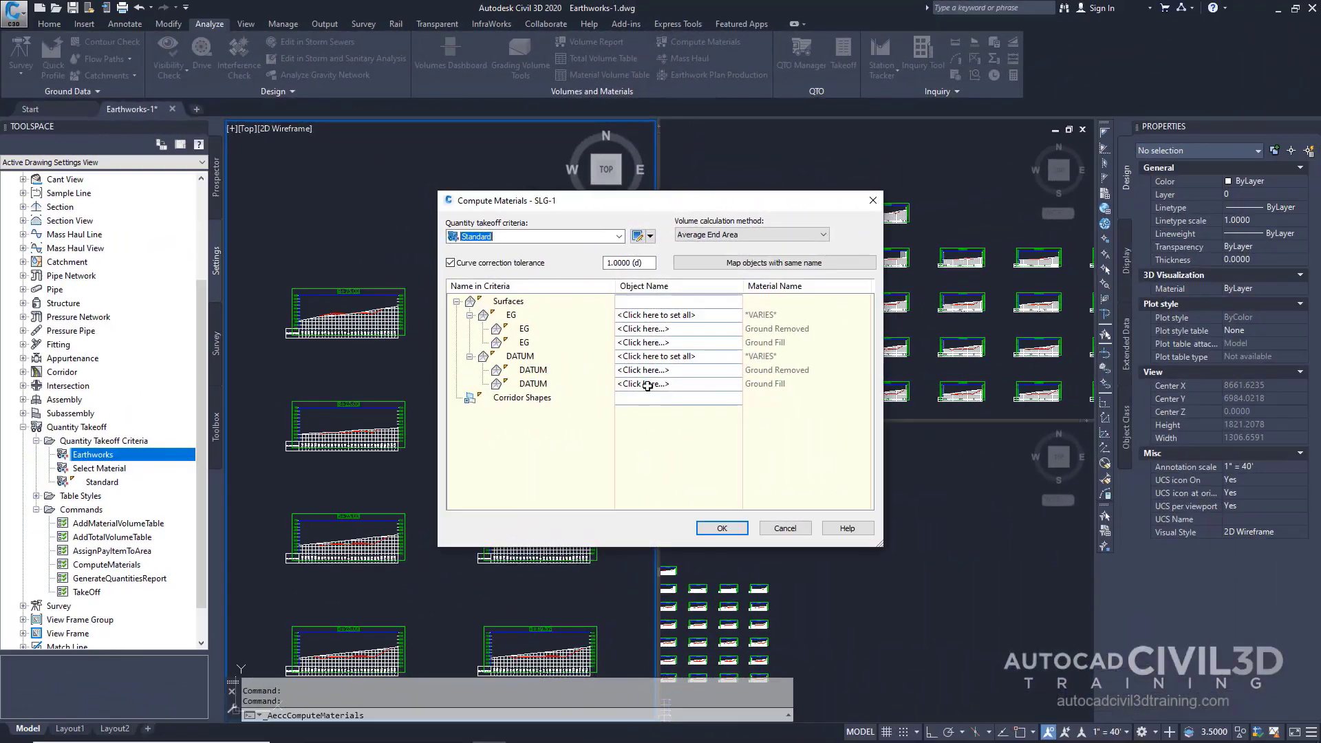
# Set the quantity takeoff criteria to Earthworks.
pyautogui.click(498, 233)
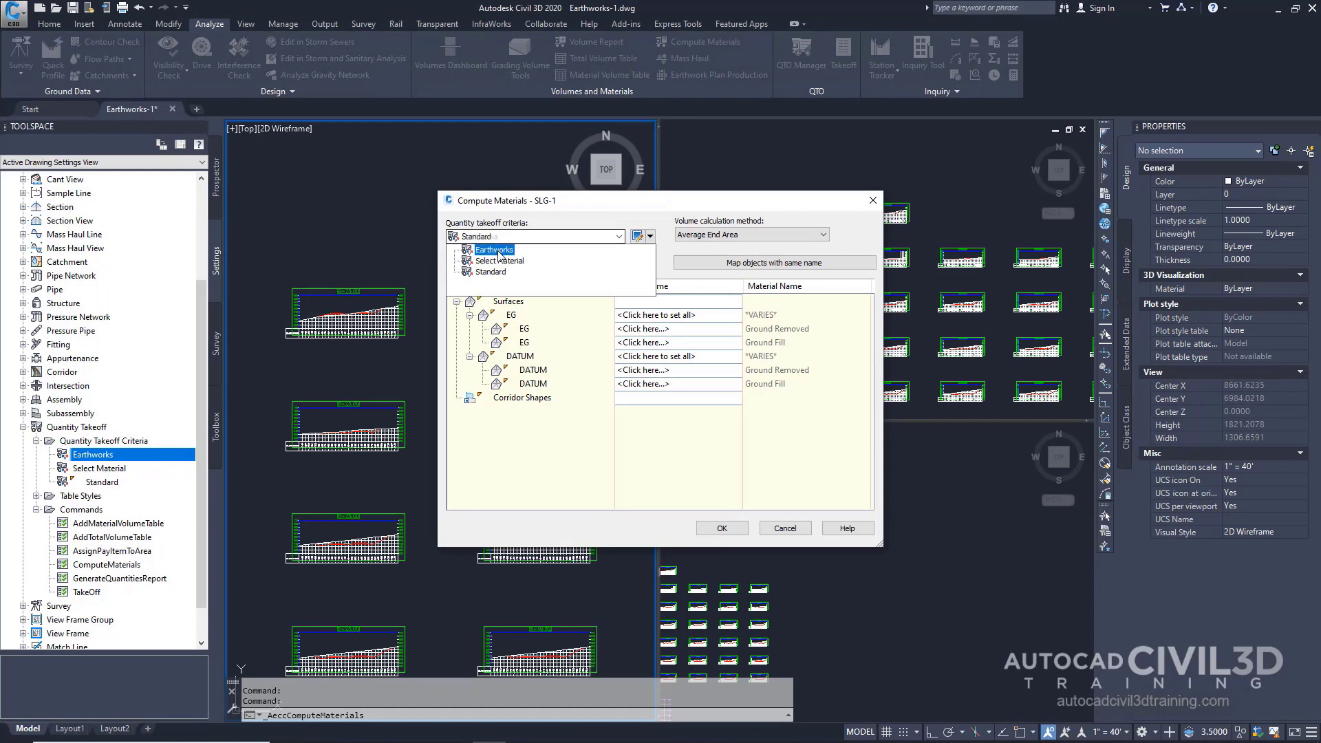
pyautogui.click(495, 249)
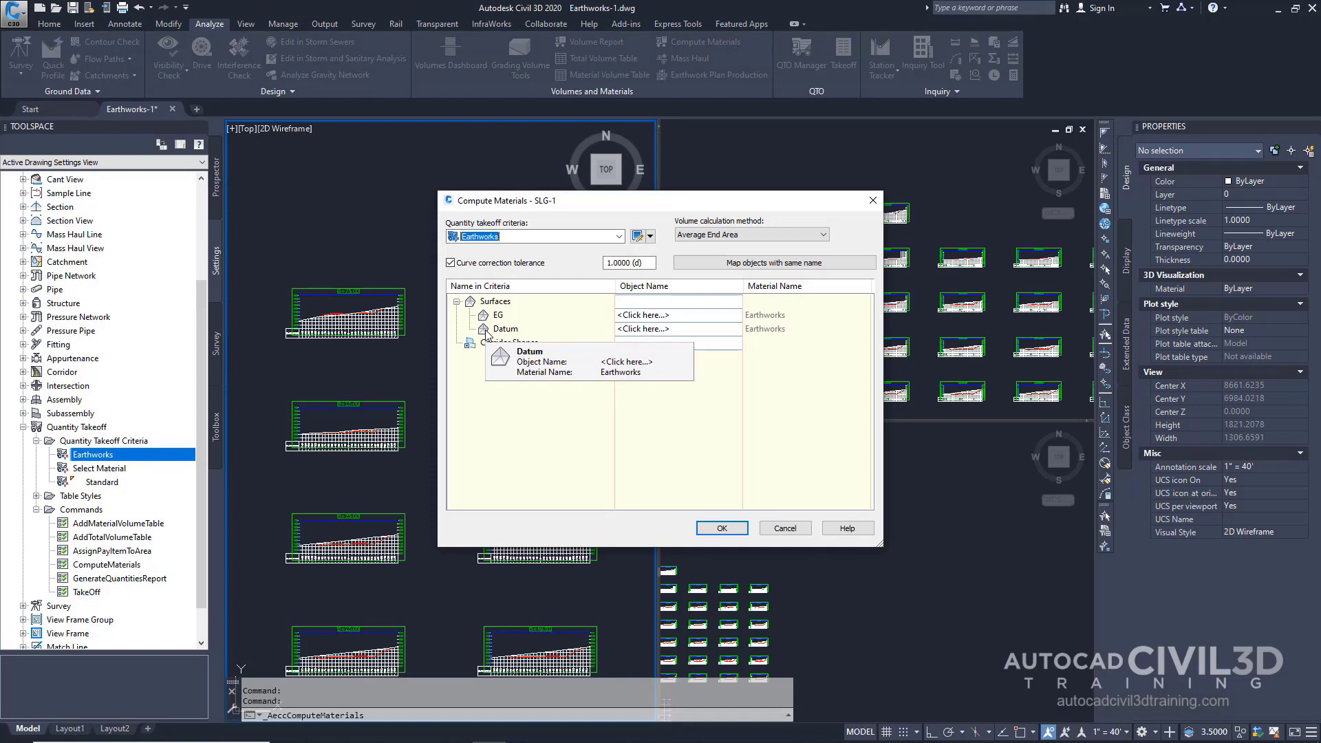
# Map EG to the EG surface and Datum to Corridor - (1) Datum, then compute materials.
pyautogui.click(651, 315)
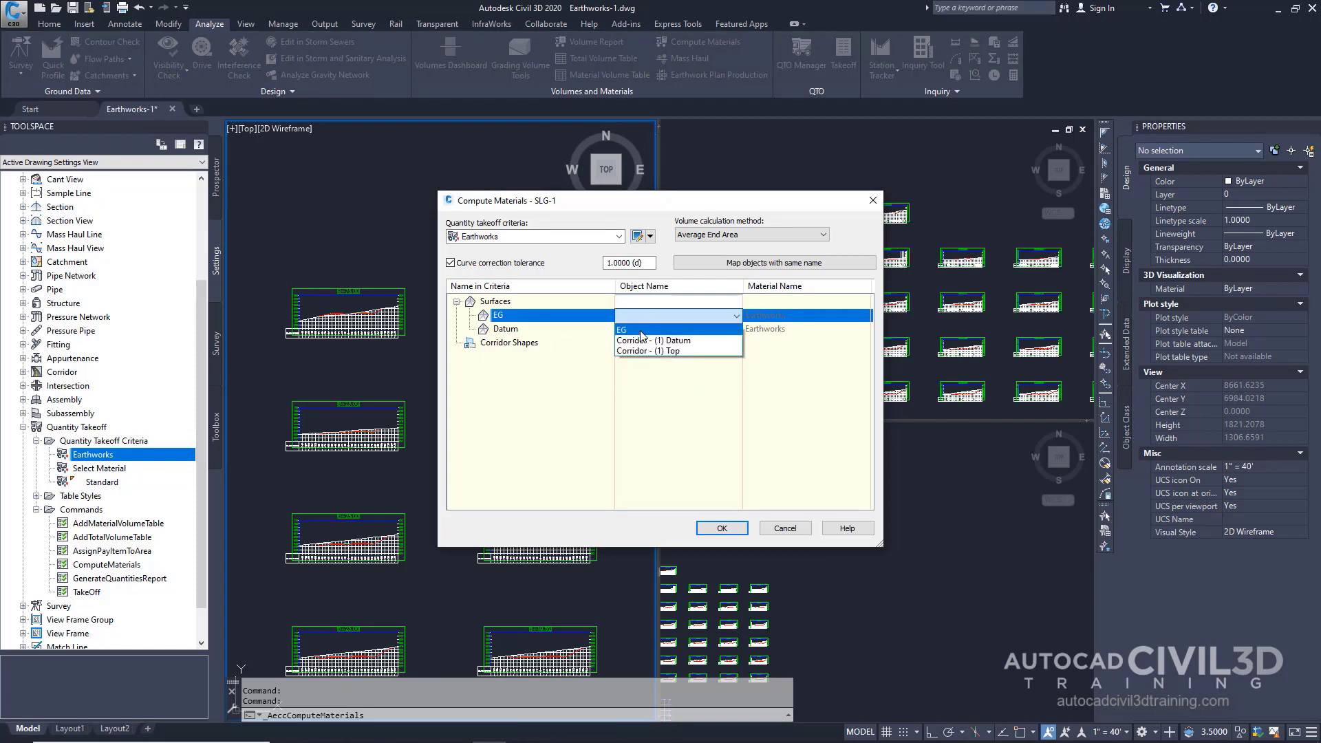
pyautogui.click(641, 331)
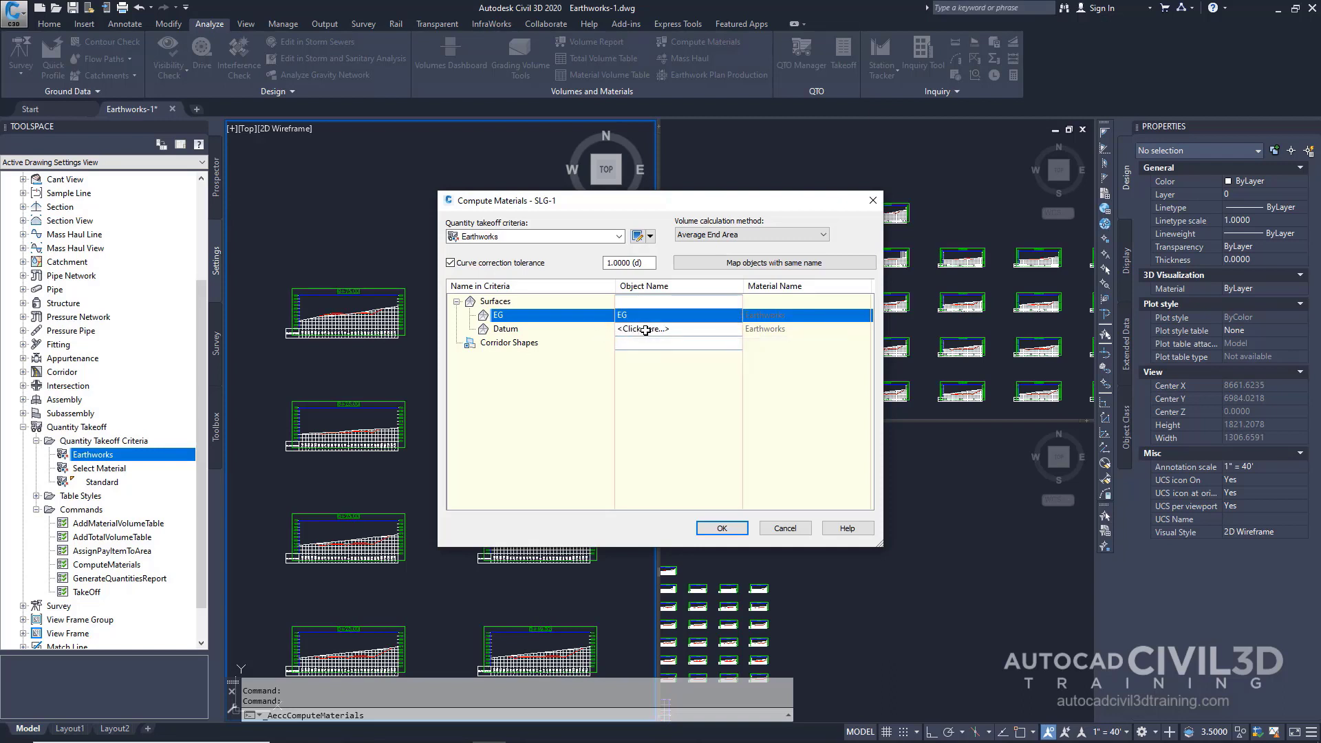
pyautogui.click(641, 330)
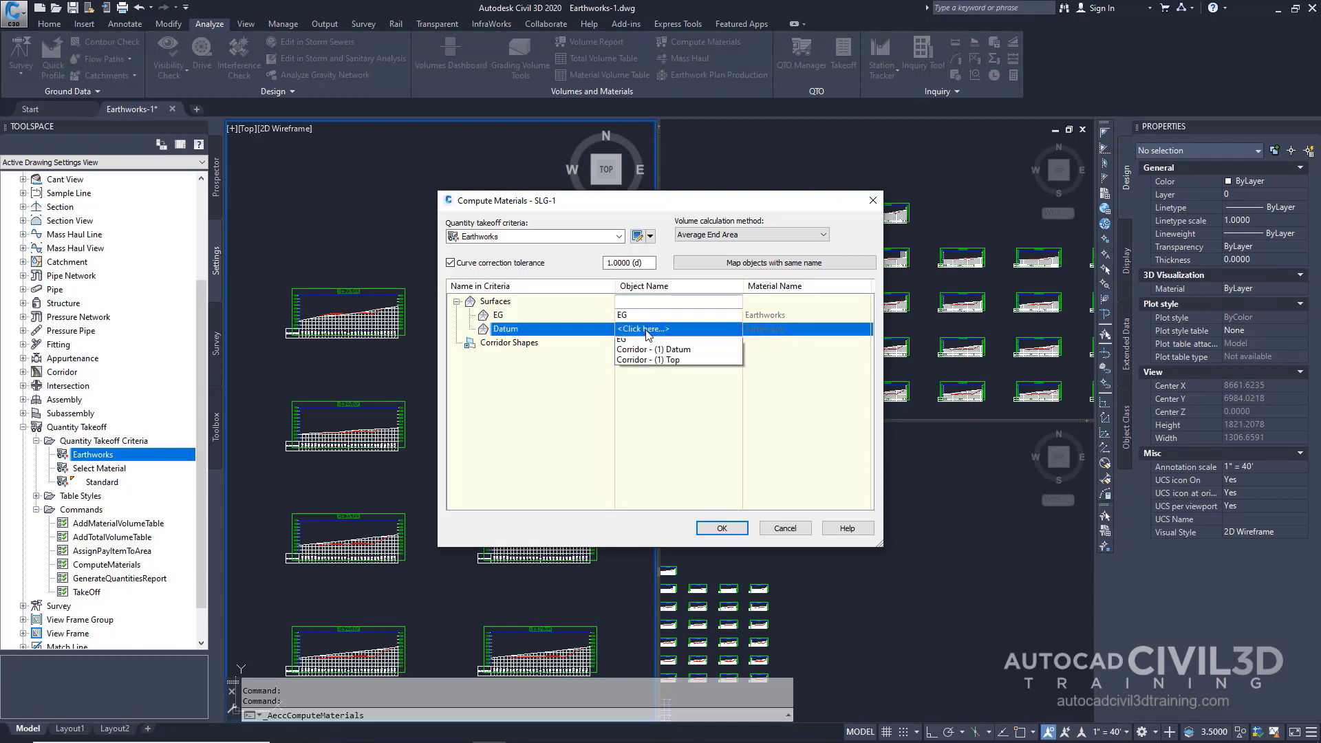
pyautogui.click(684, 355)
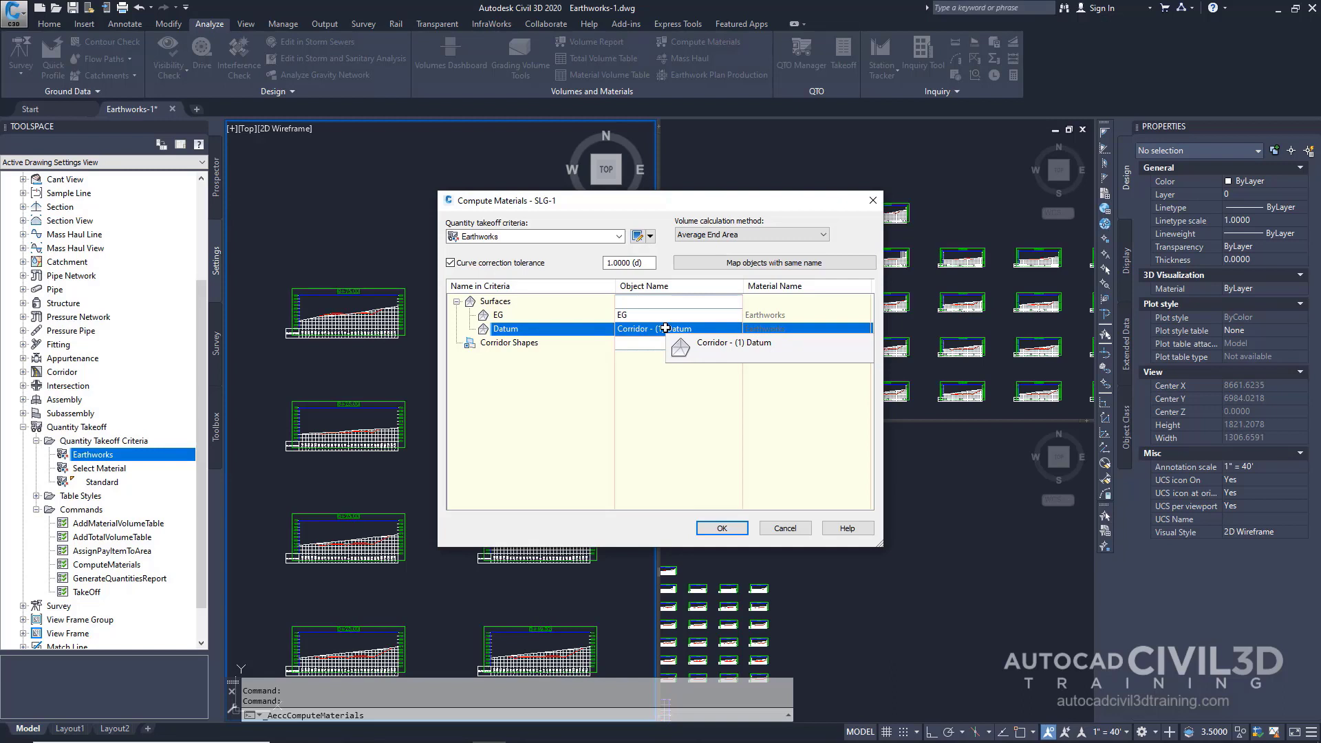
pyautogui.click(678, 344)
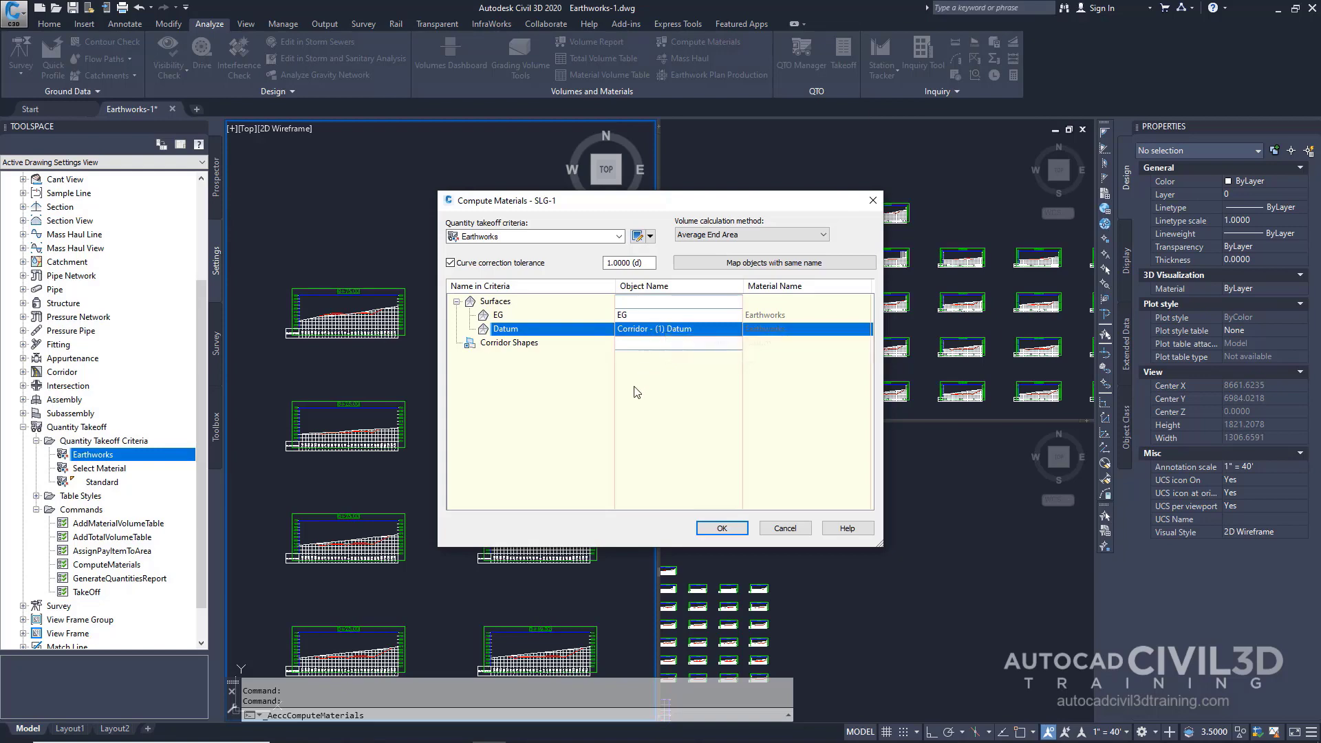
pyautogui.click(724, 533)
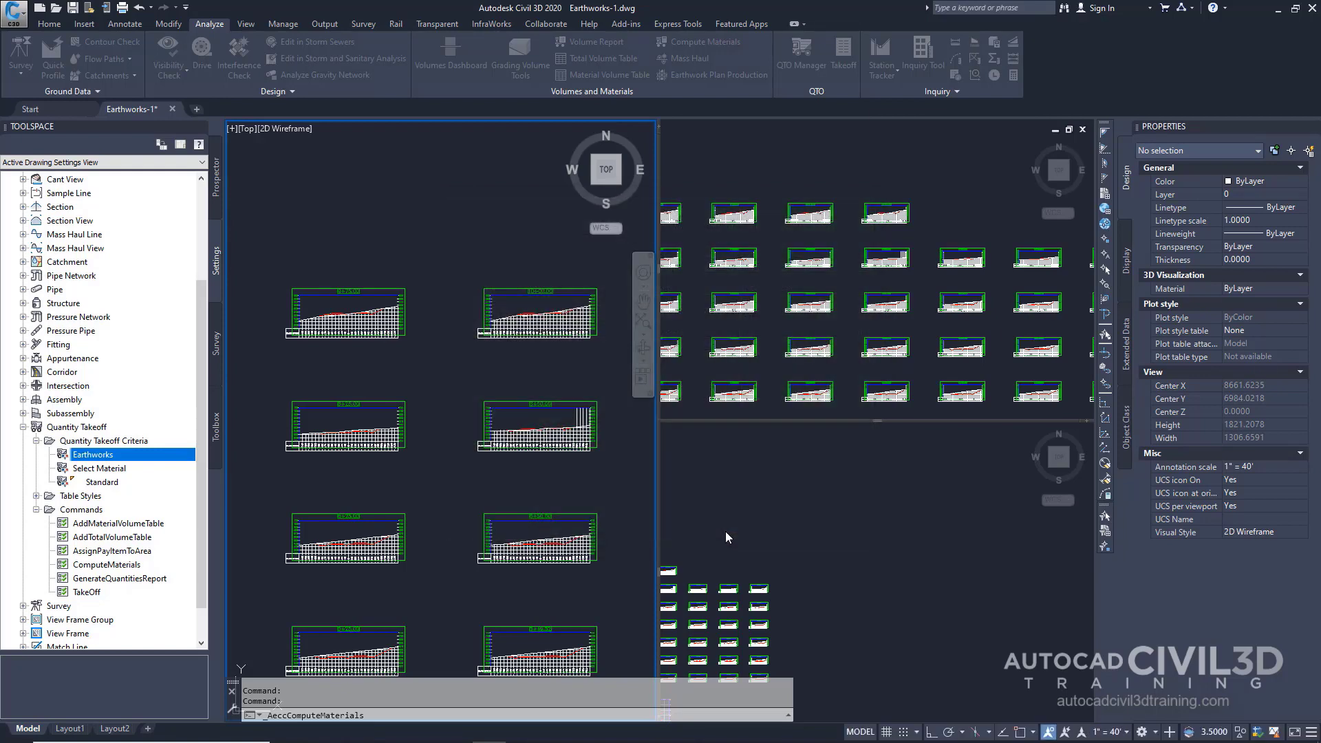
# Zoom into a section view and inspect the computed Earthworks material area.
pyautogui.scroll(4, 268, 397)
pyautogui.click(520, 494)
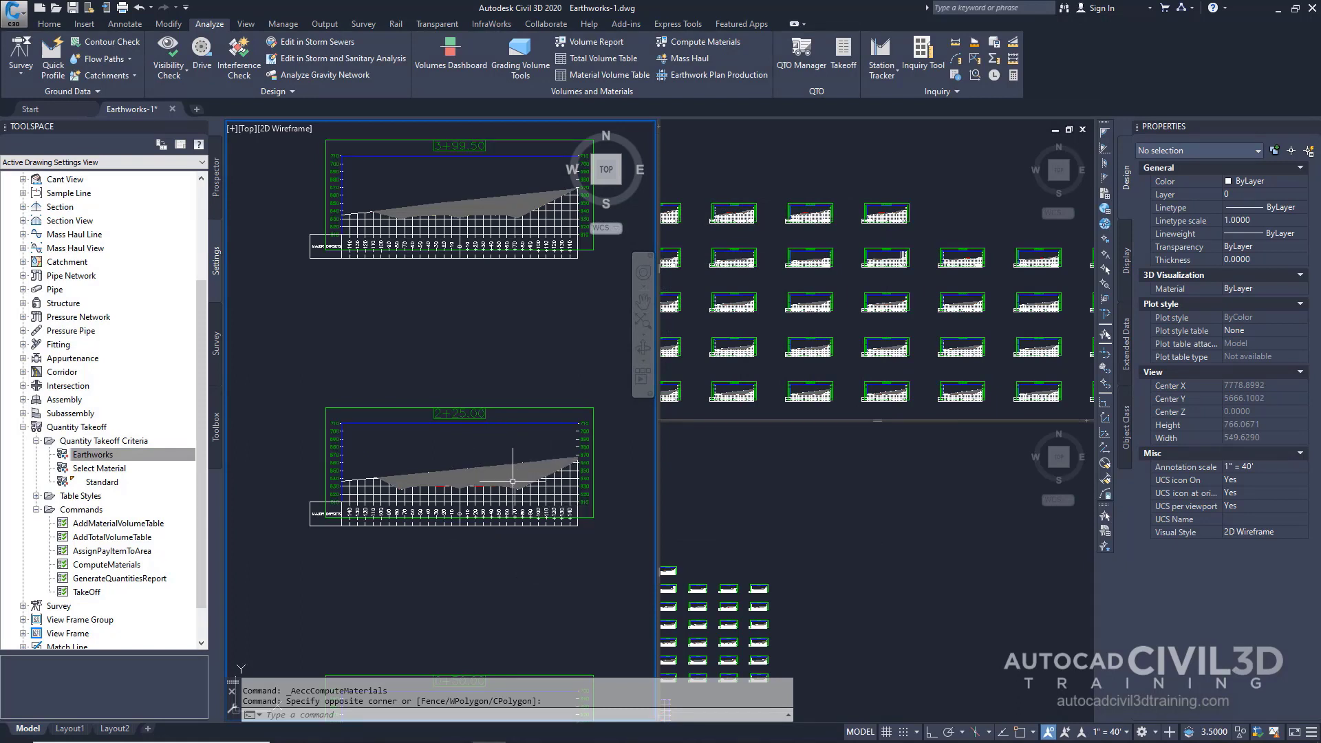
pyautogui.scroll(8, 513, 481)
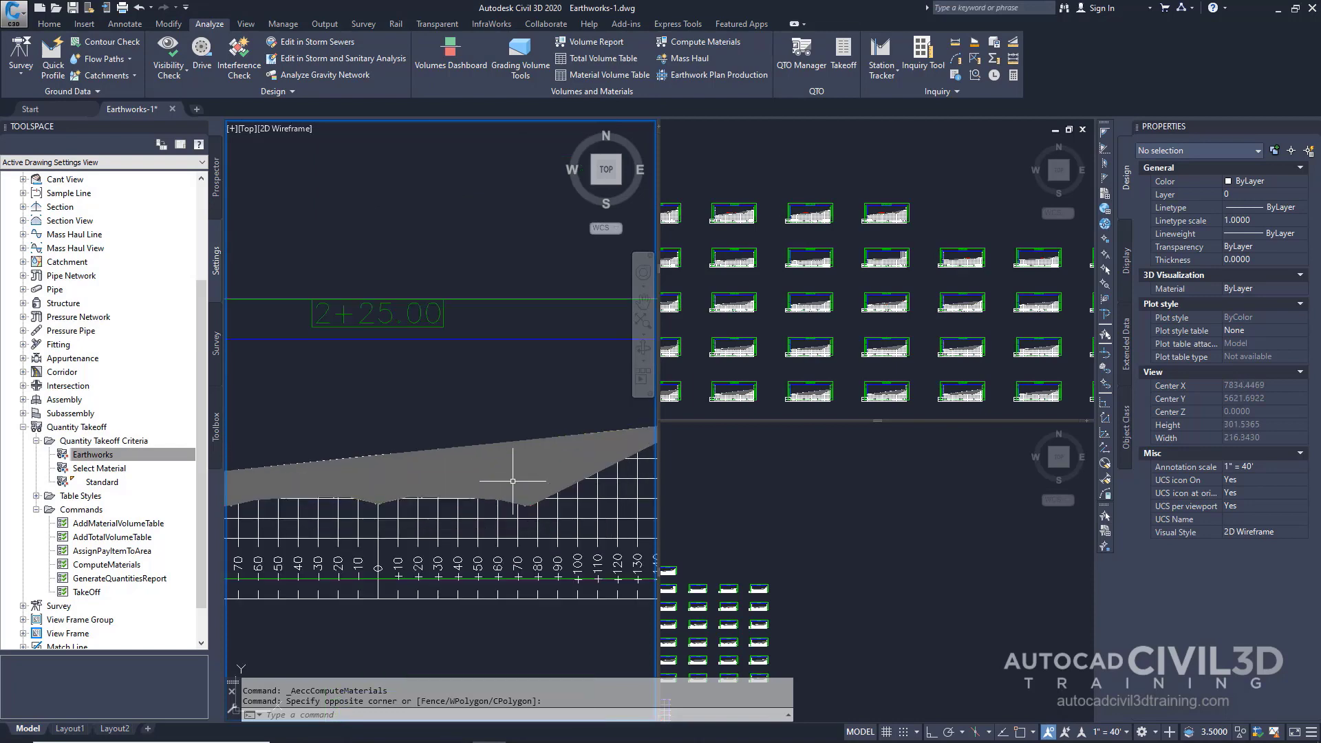
pyautogui.moveTo(432, 461)
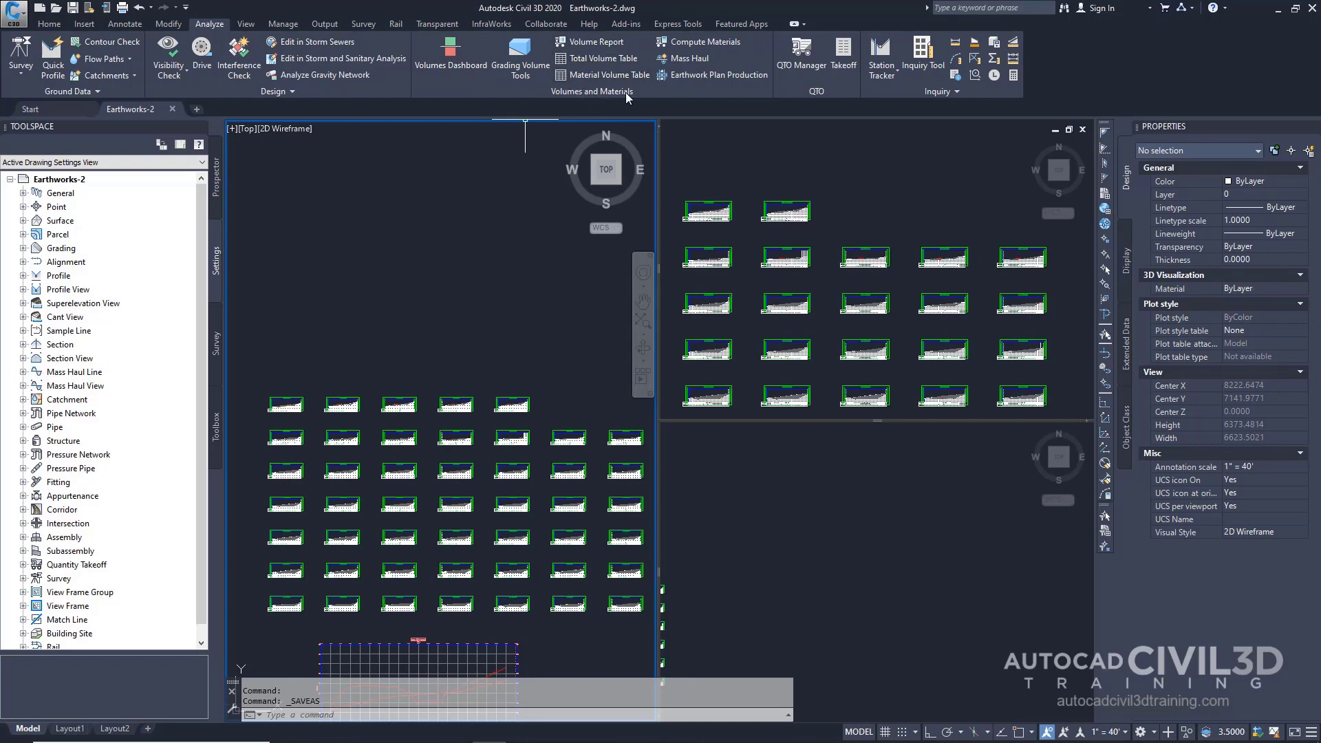
# Generate a Volume Report for Centerline (1), SLG-1 and Material List - (1) using earthwork.xsl.
pyautogui.click(589, 43)
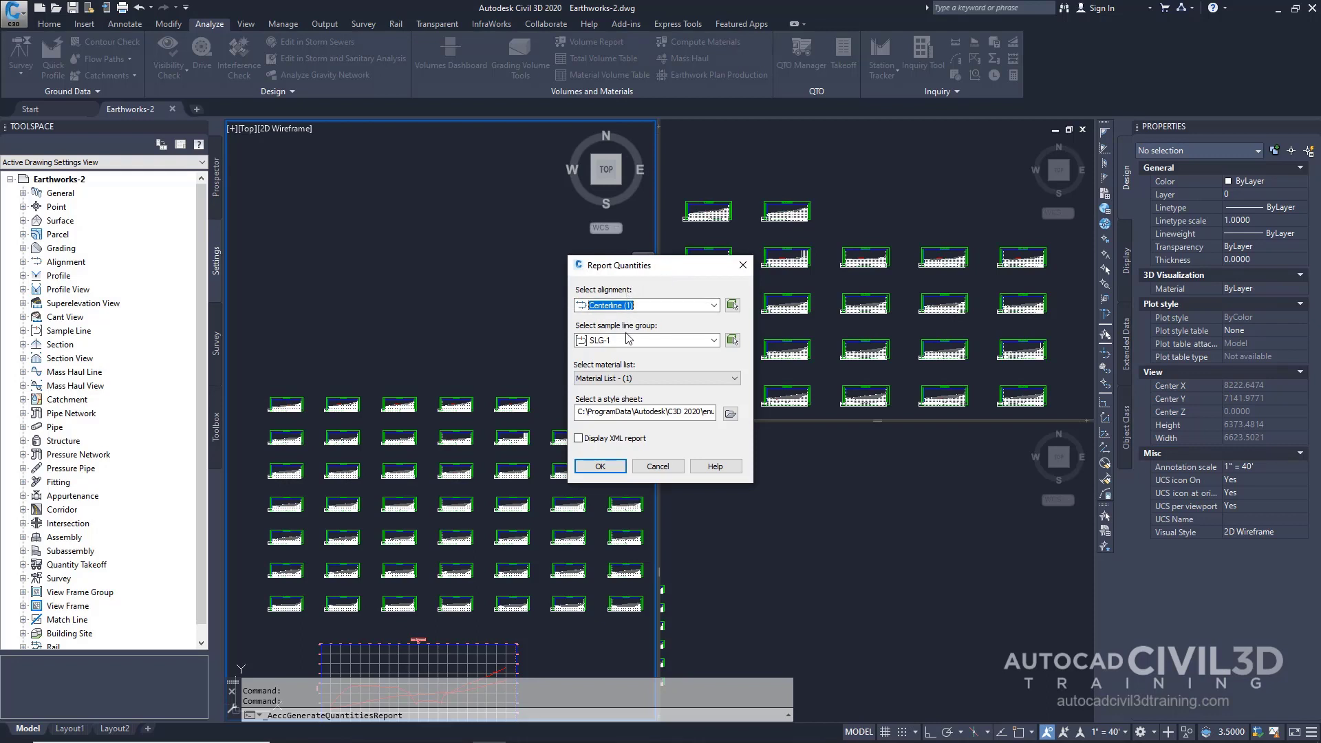
pyautogui.click(636, 380)
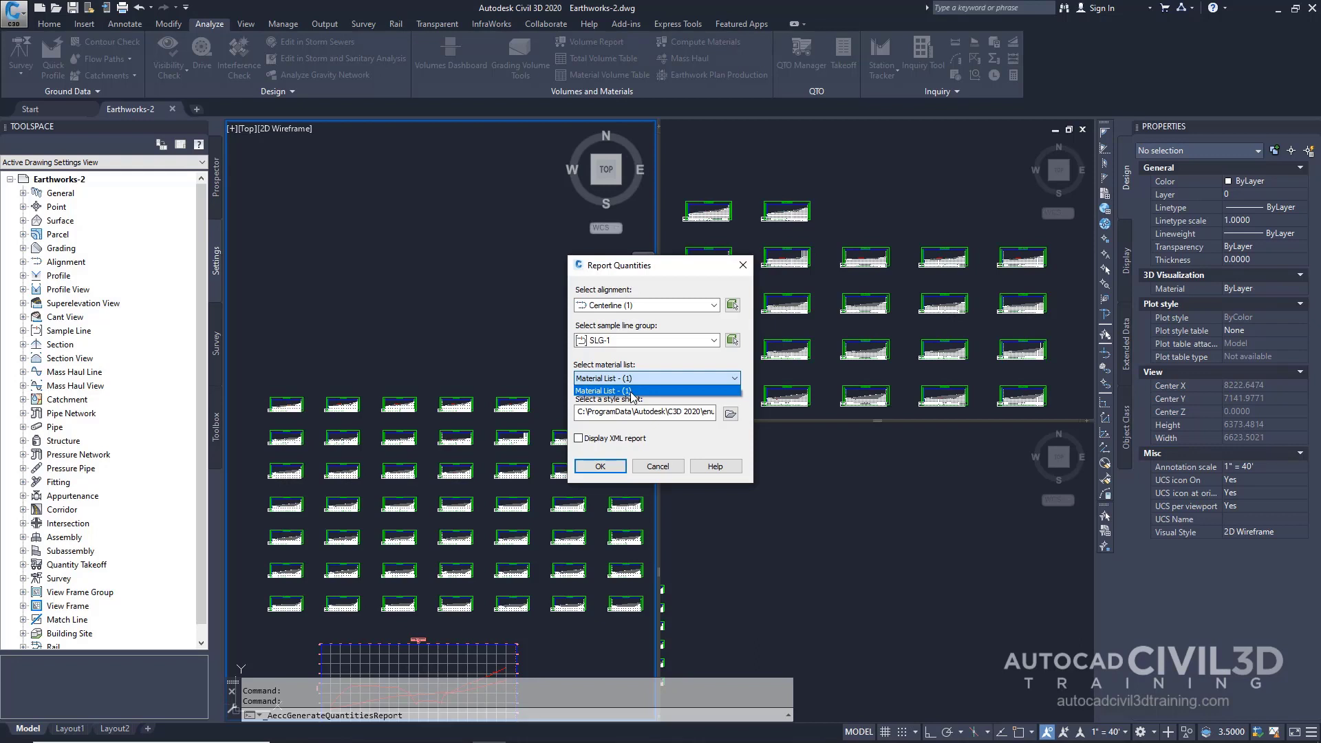
pyautogui.click(671, 435)
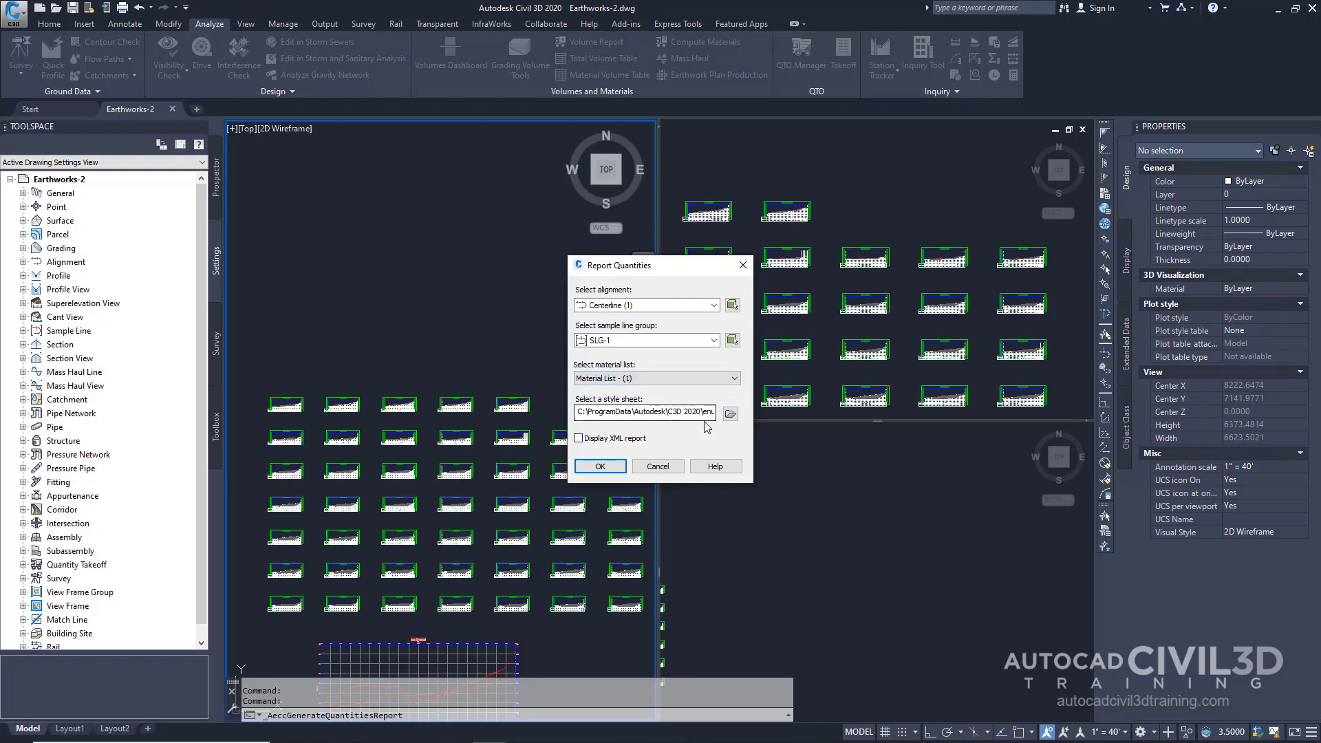
pyautogui.click(730, 413)
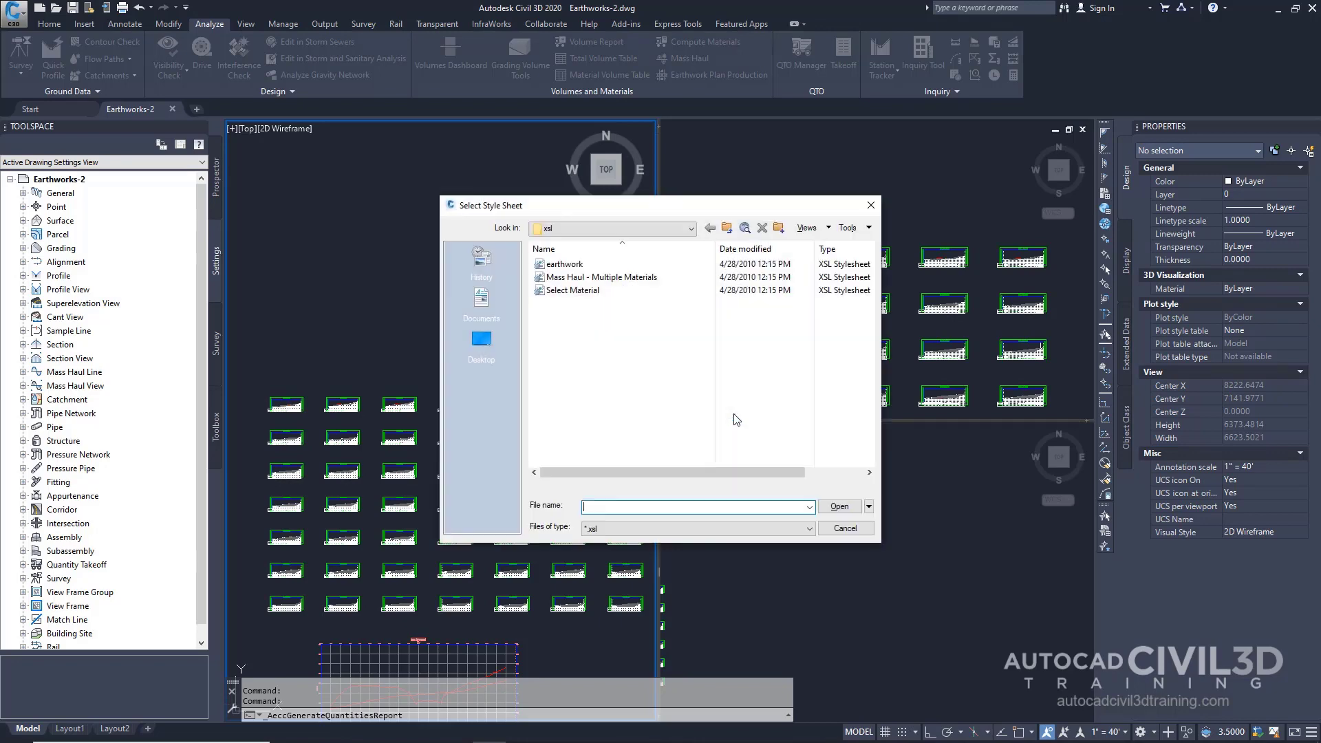
pyautogui.click(556, 267)
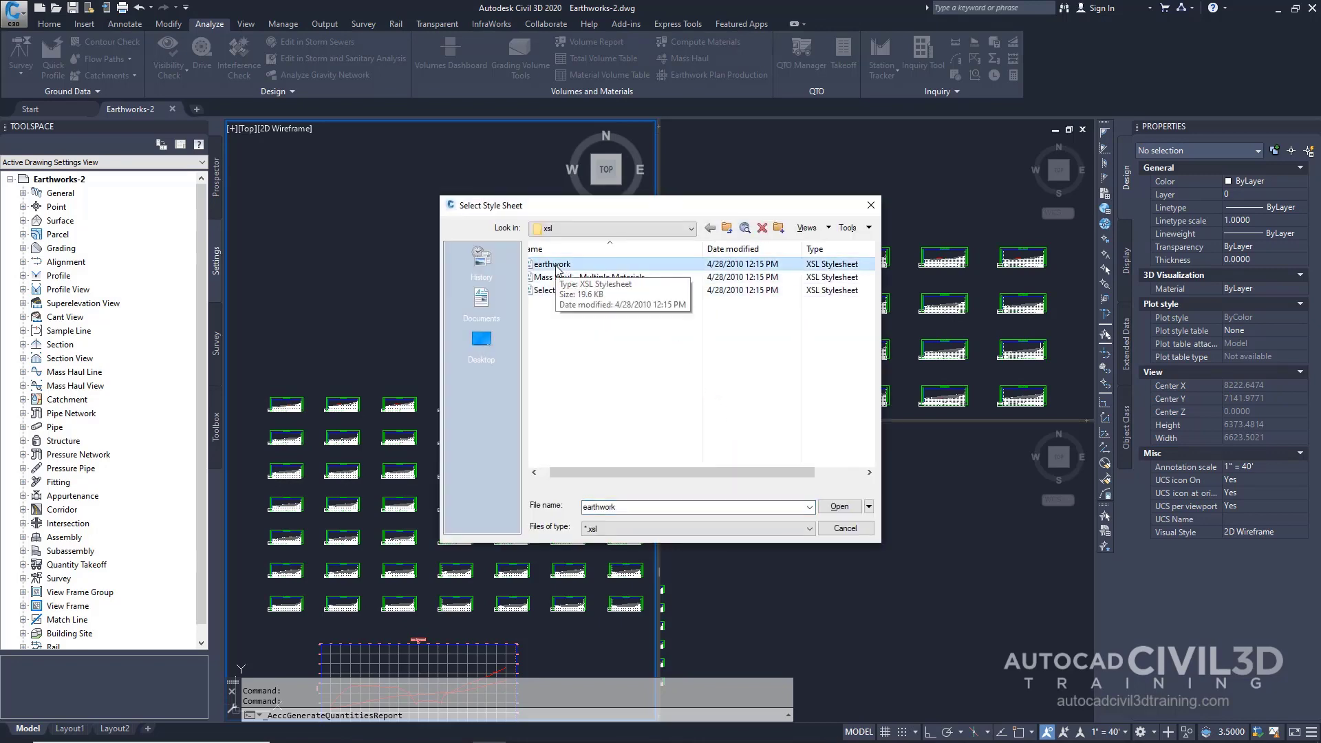
pyautogui.click(839, 507)
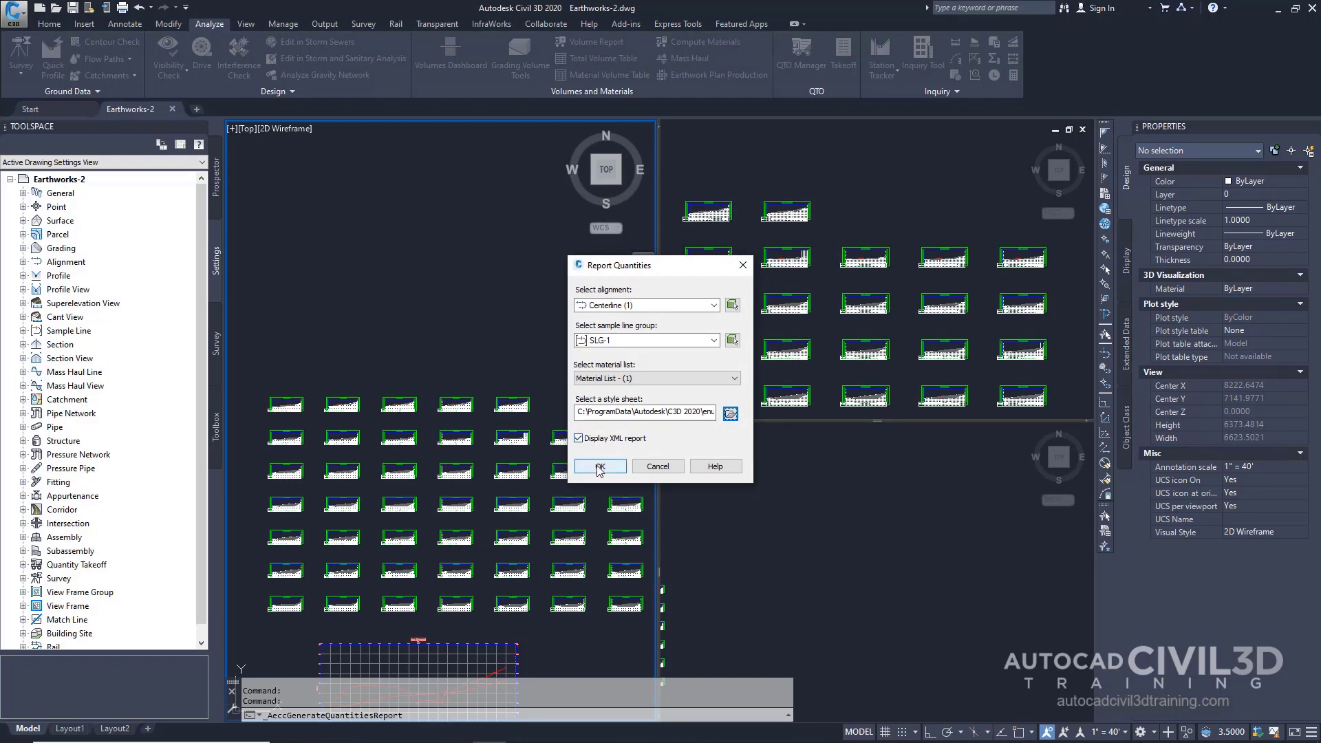
pyautogui.click(599, 466)
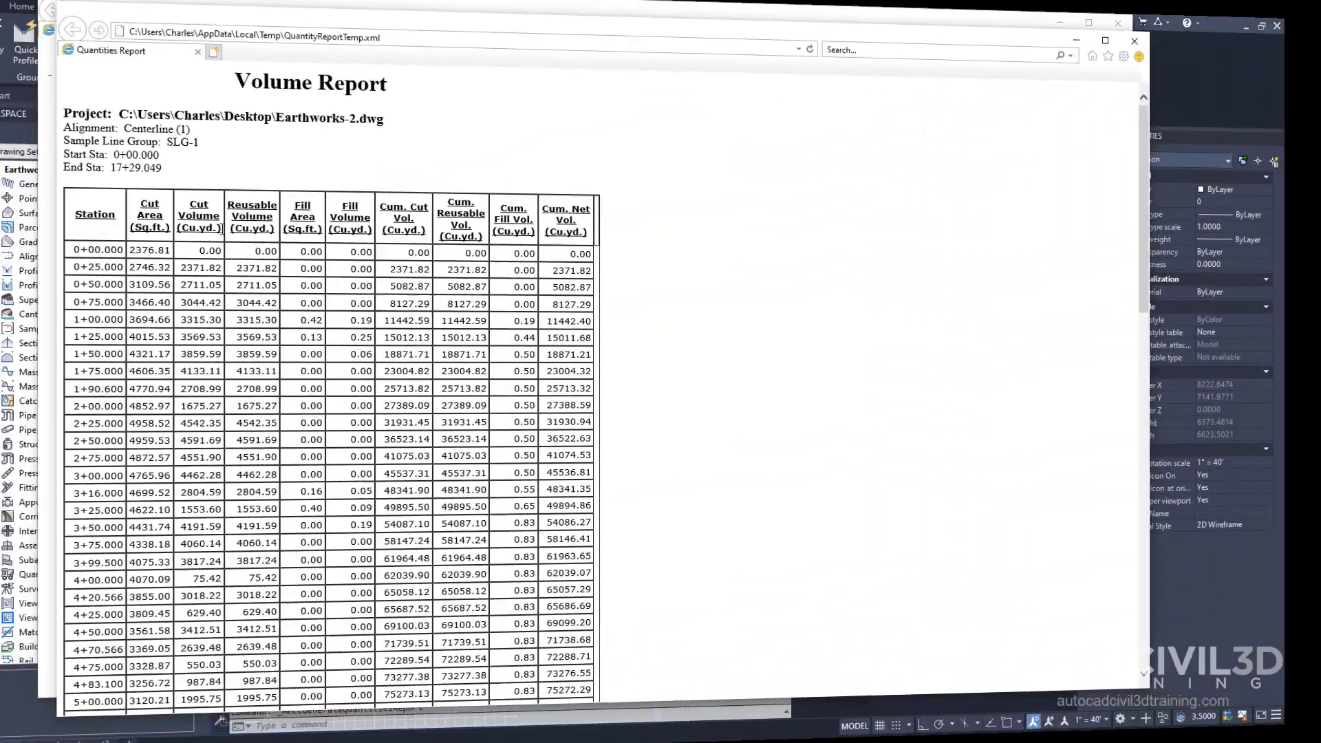